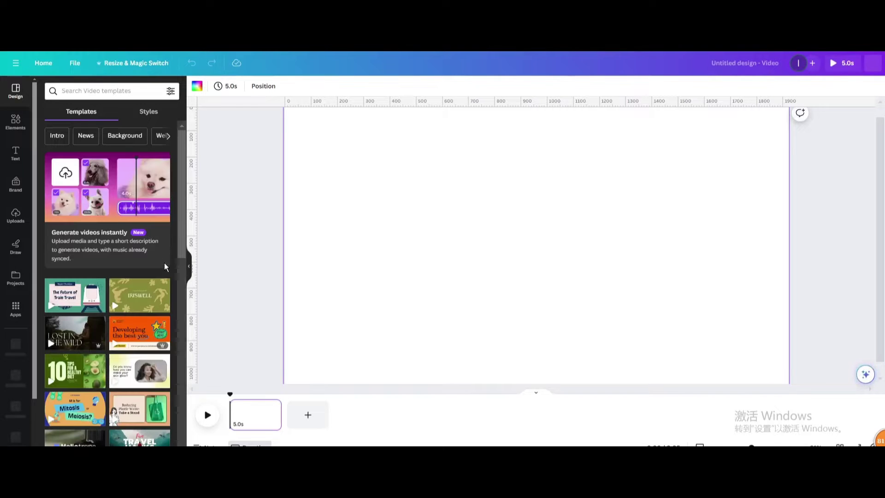
Add the Singapore skyline photo from Recently used and stretch it to cover the whole page.
click(26, 125)
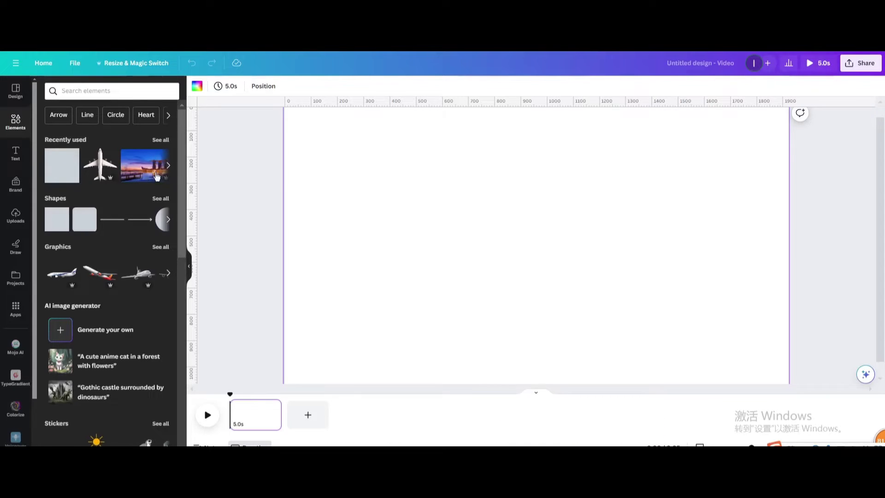
click(142, 168)
key(ctrl+minus)
drag(449, 208, 413, 181)
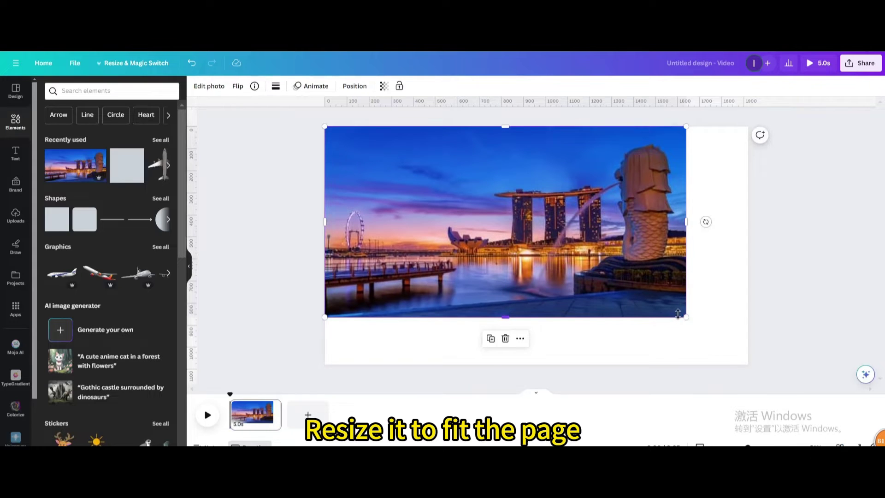
drag(685, 317, 761, 383)
drag(696, 304, 667, 305)
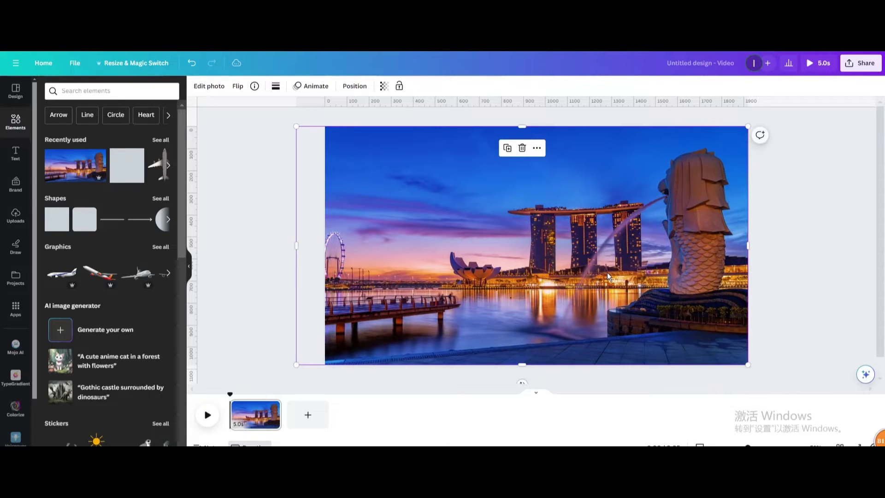
Add a heading reading 'Singapore', make it uppercase, and set the font to Anton.
click(5, 154)
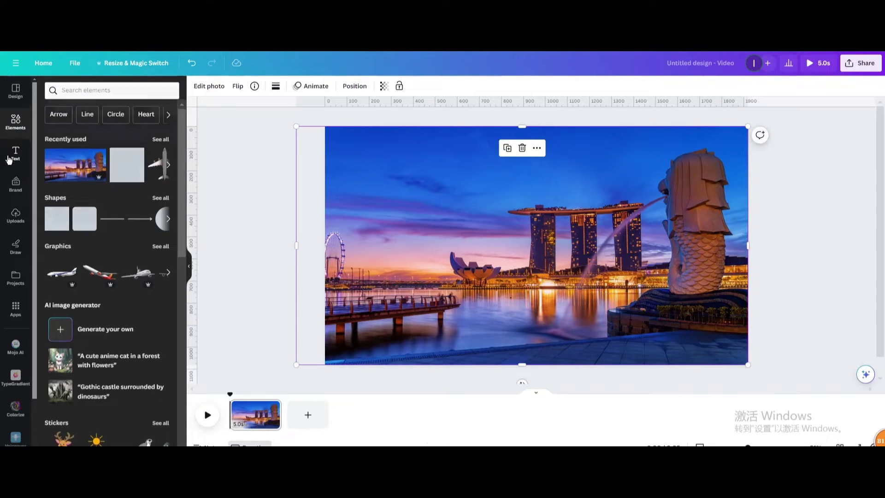
click(55, 167)
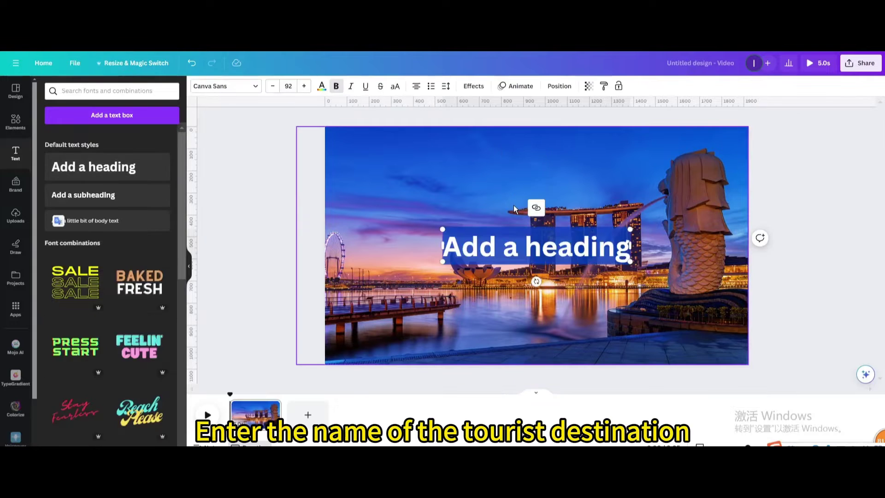
text(Singapore)
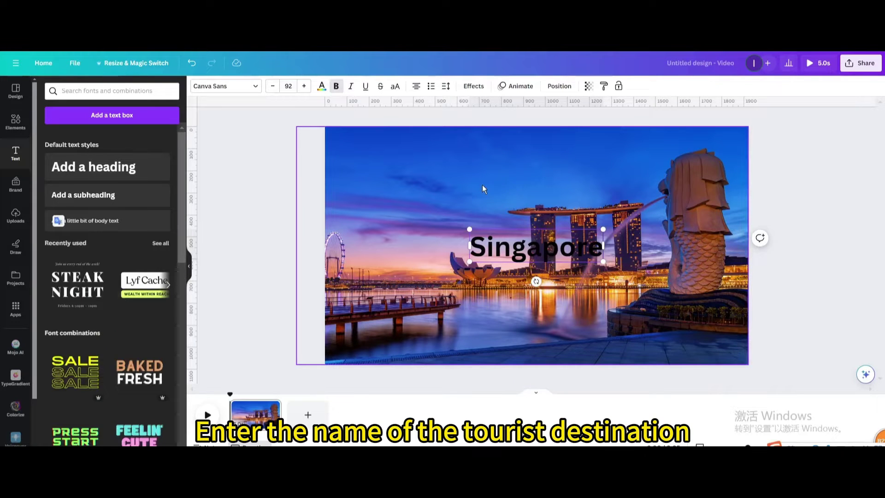
click(394, 87)
click(258, 91)
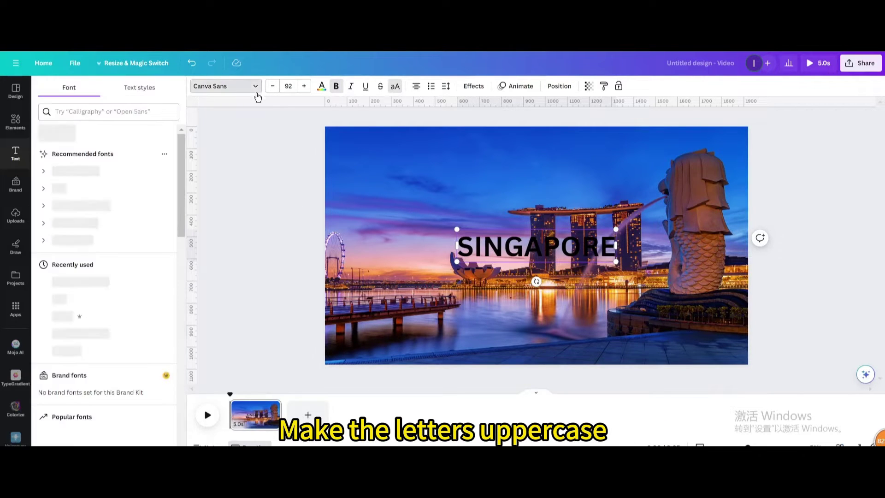
scroll(102, 295, down, 2)
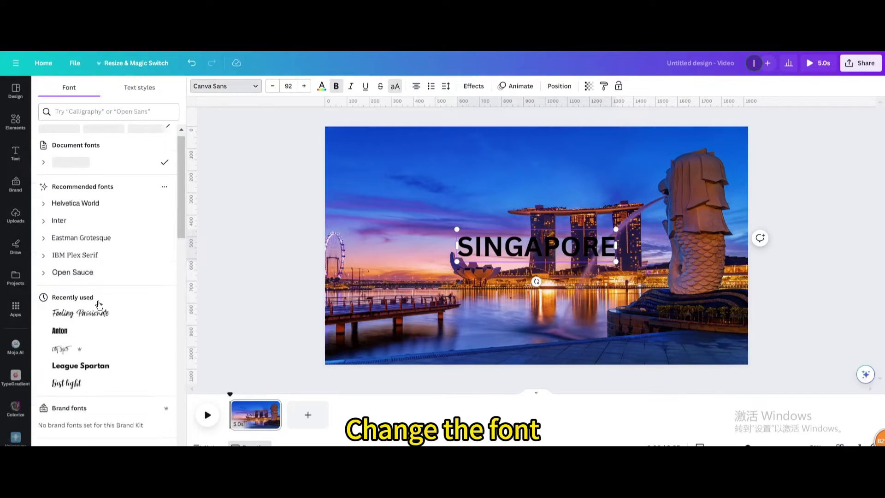
click(76, 291)
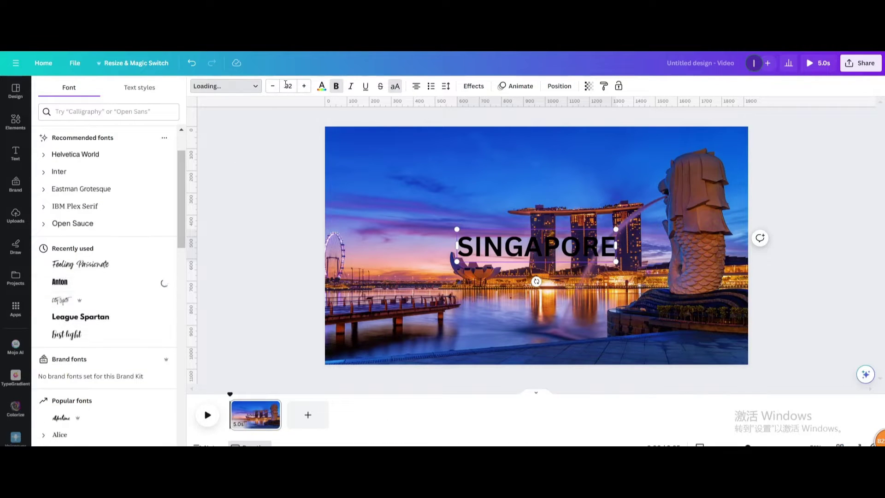
Colour the SINGAPORE text white and enlarge it to size 324.
click(321, 86)
click(163, 287)
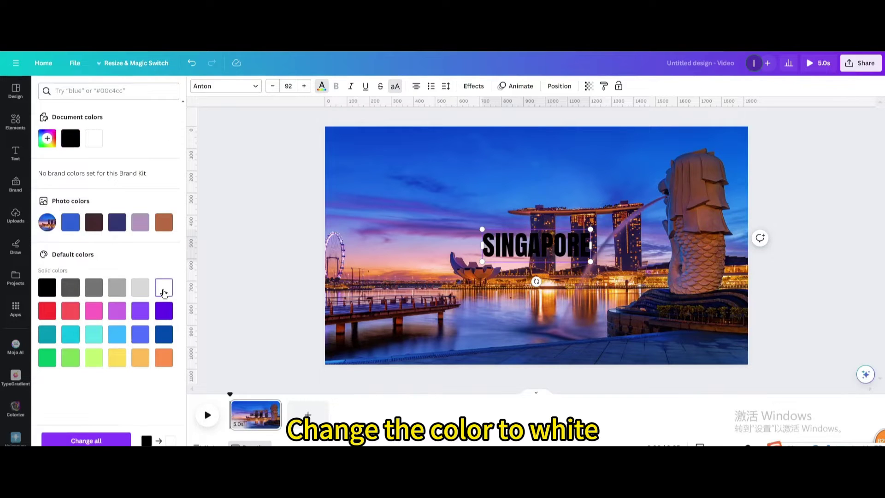
click(116, 440)
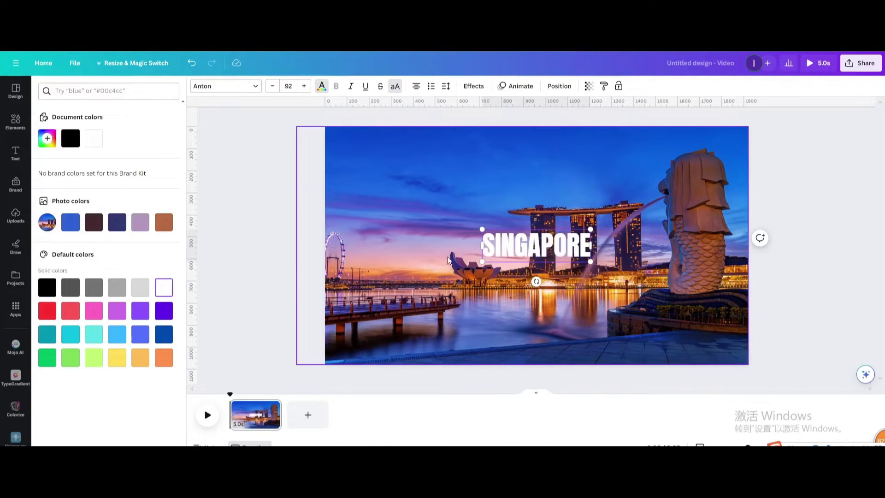
drag(482, 230, 338, 186)
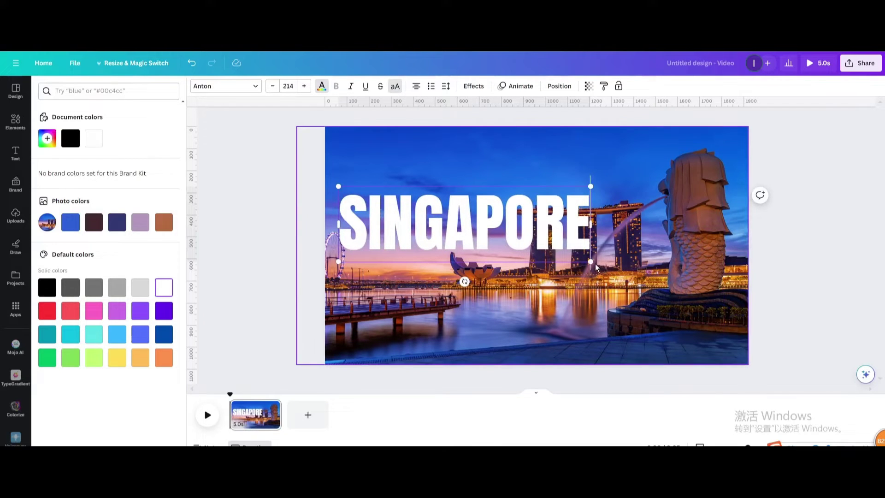
drag(591, 262, 720, 300)
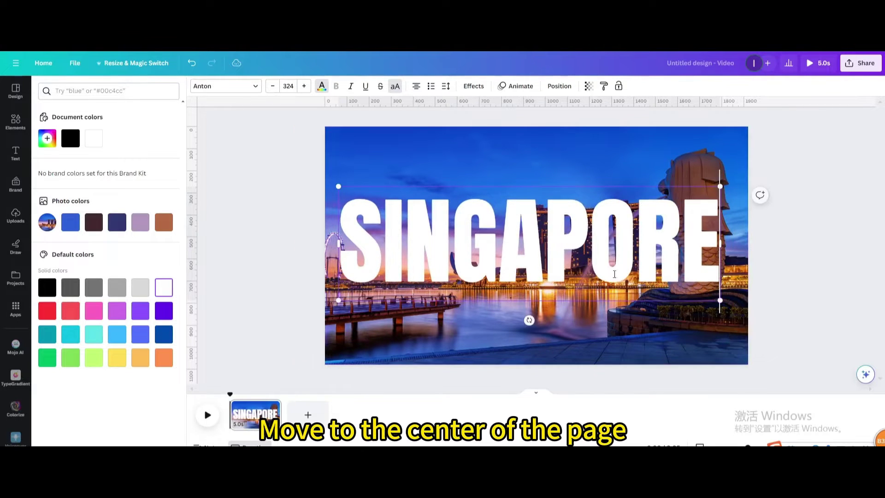
Give SINGAPORE the Lift effect and centre it vertically and horizontally on the page.
click(476, 88)
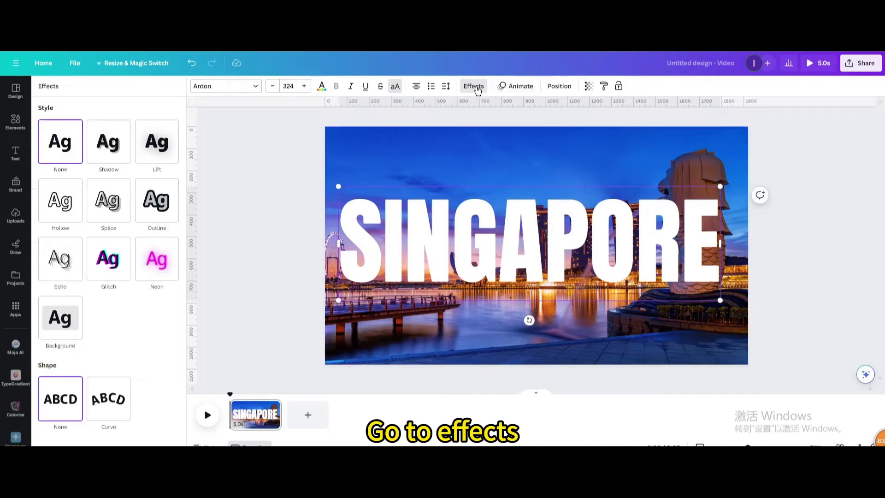
click(168, 206)
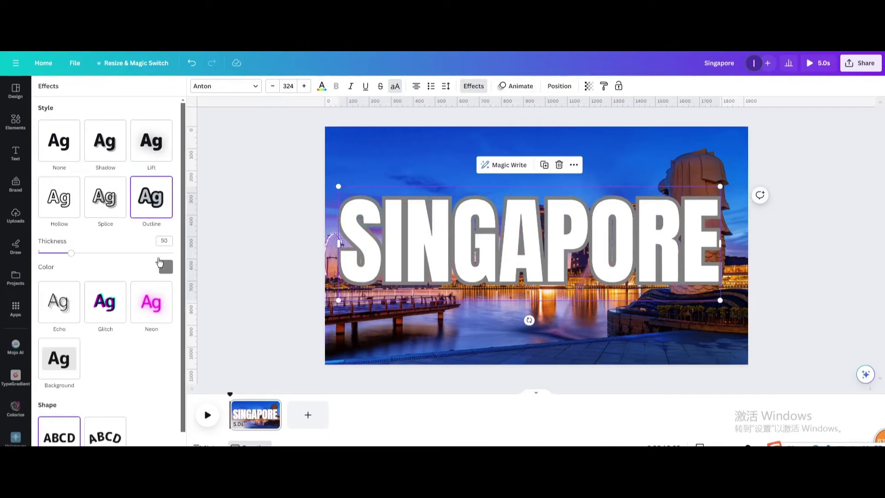
click(152, 155)
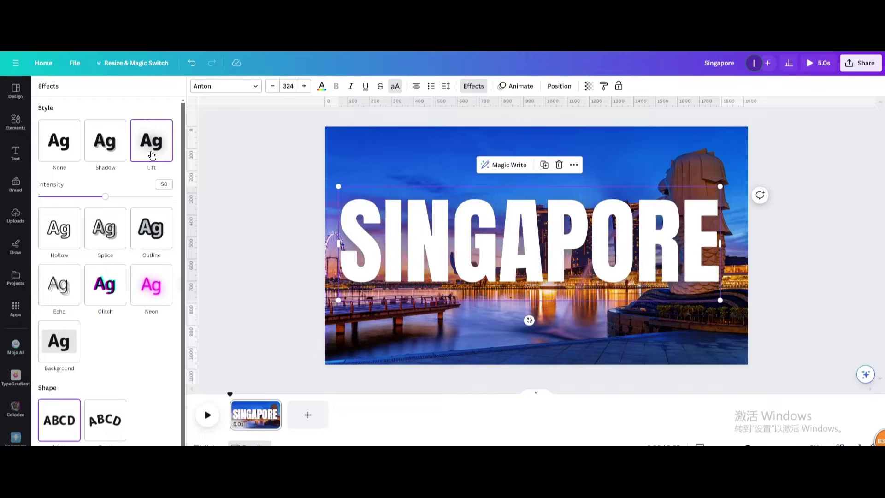
click(560, 88)
click(60, 182)
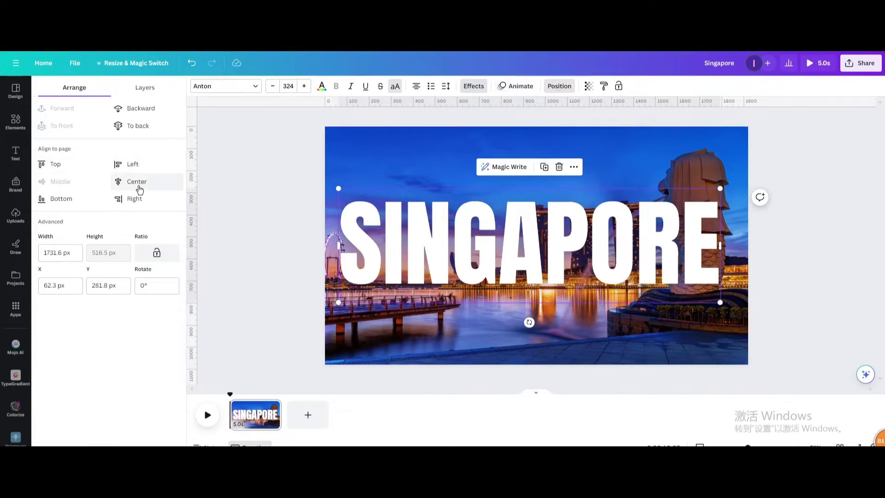
click(137, 182)
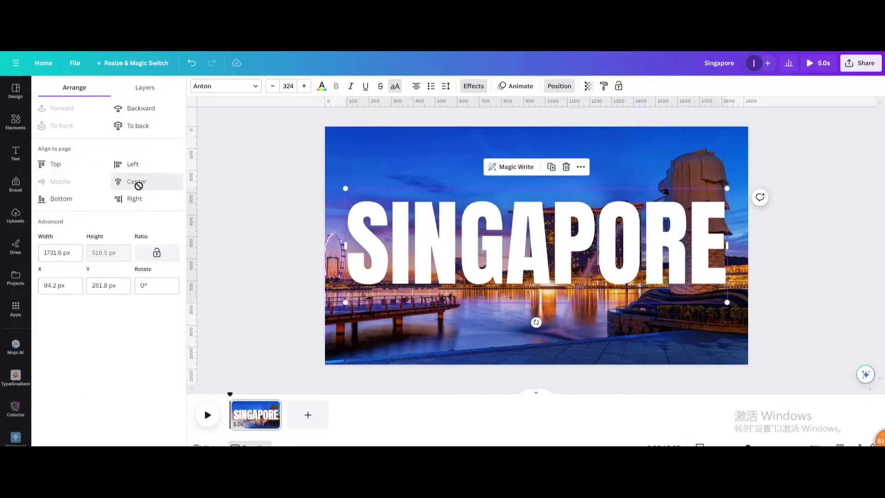
Download the current page as a PNG image.
click(857, 63)
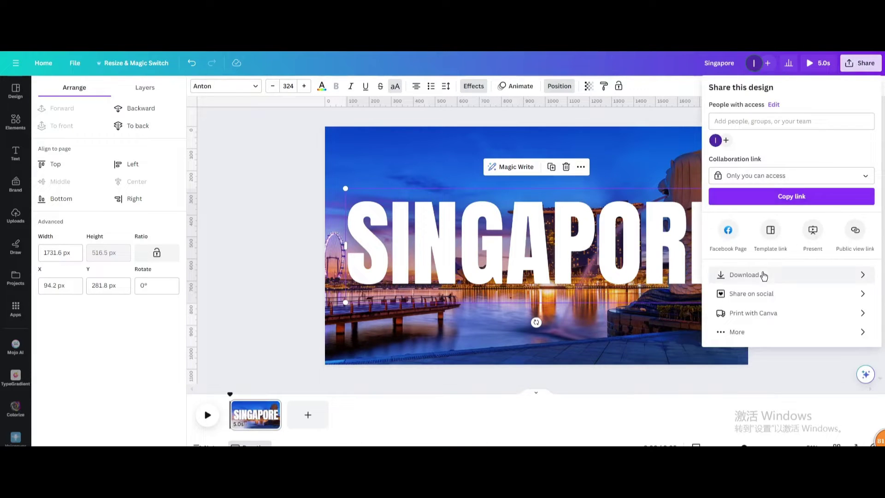
click(767, 274)
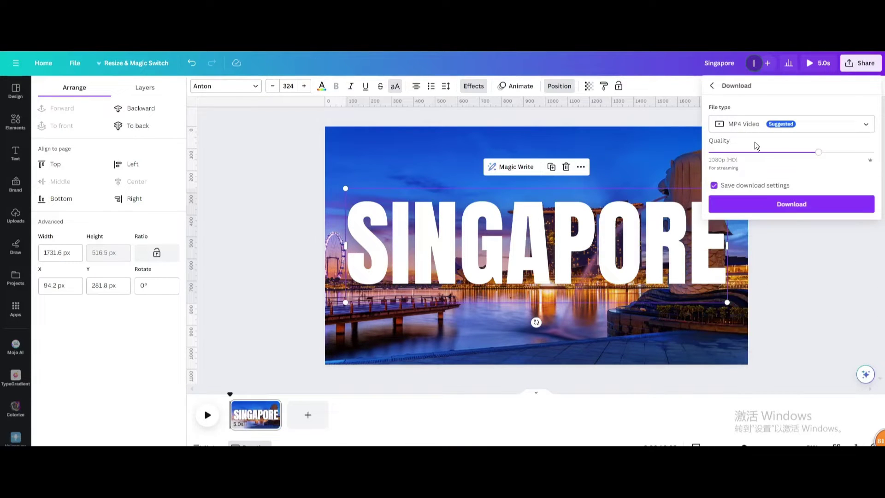
click(747, 123)
click(739, 179)
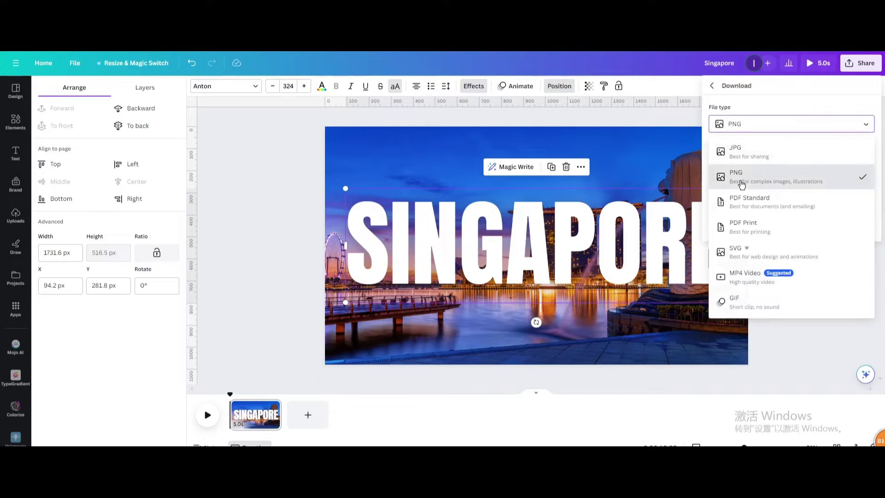
click(768, 225)
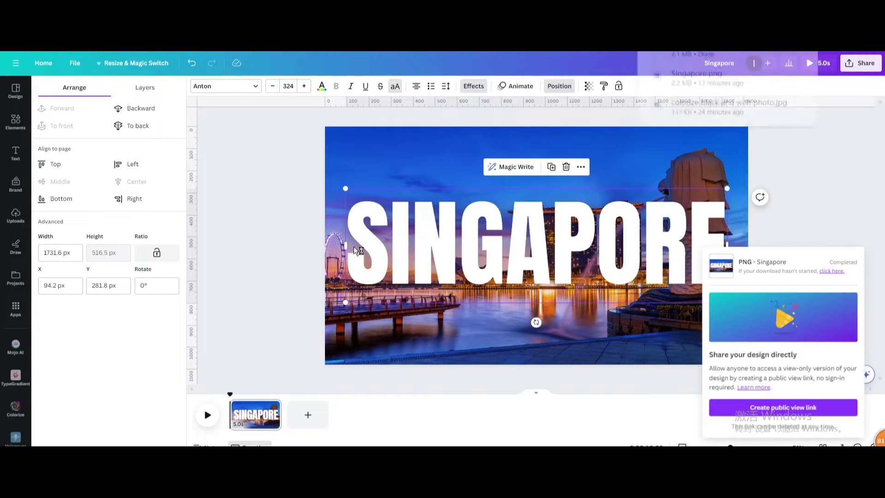
Upload Singapore.png, clear the existing page, and set the image as the page background.
drag(695, 76, 120, 203)
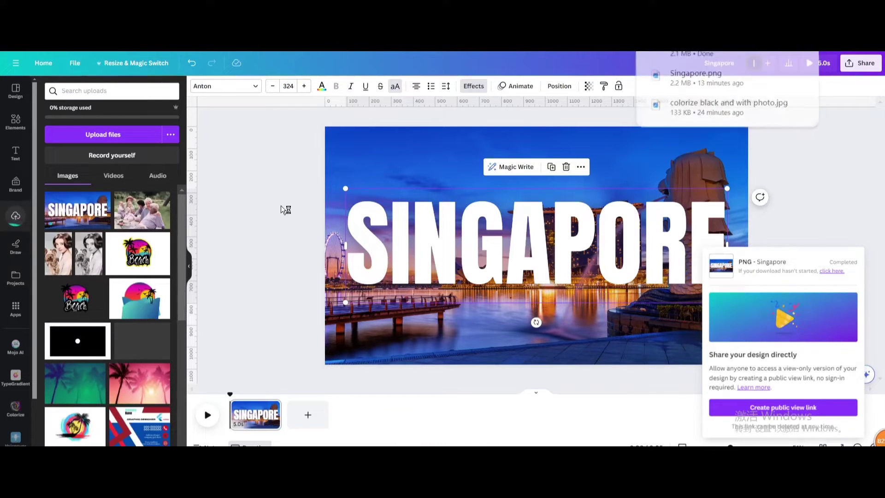
click(281, 205)
click(273, 407)
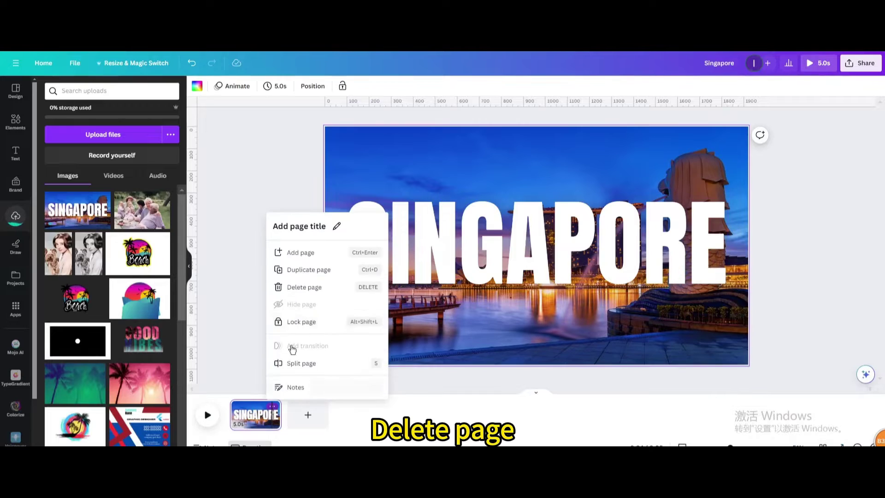
click(318, 288)
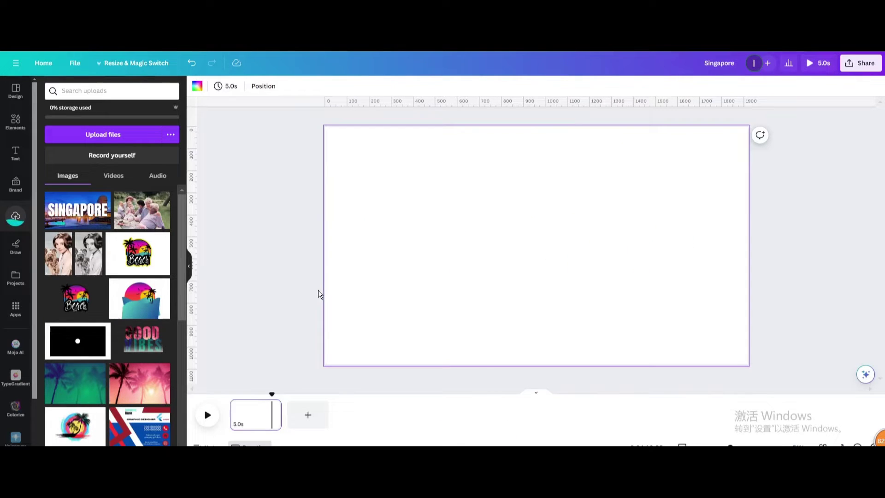
right_click(491, 211)
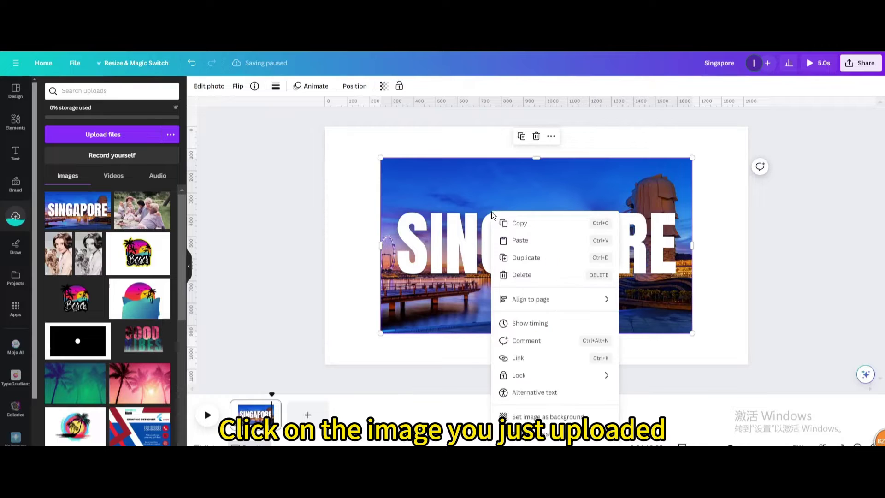
click(540, 415)
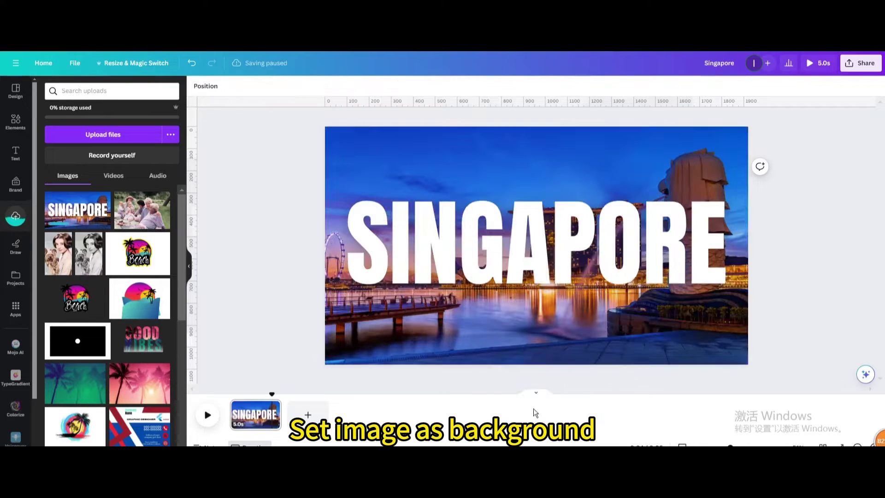
Add the realistic white airplane from a 'real plane' graphics search, rotate it about 84°, enlarge it, and move it left over SINGAPORE.
click(16, 122)
click(81, 92)
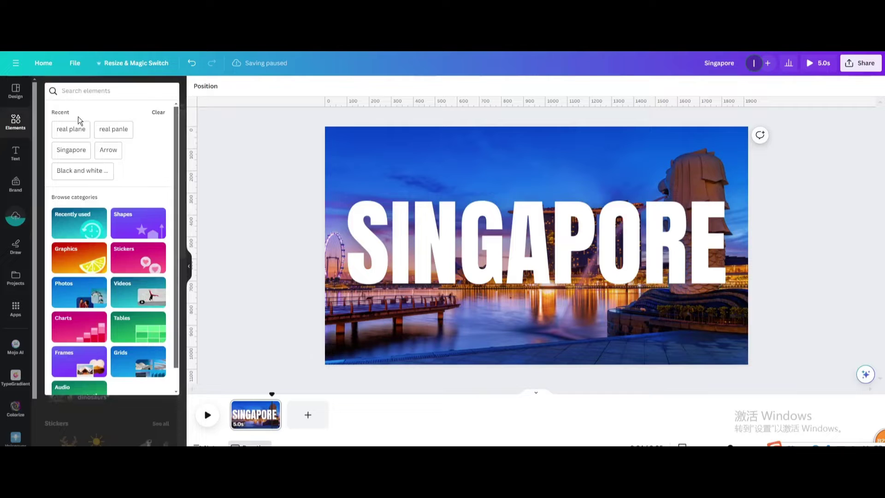
click(71, 129)
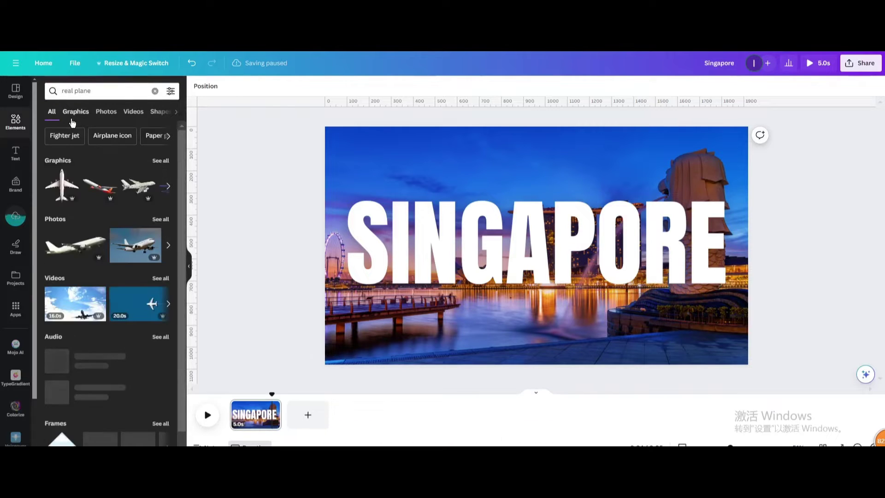
click(76, 115)
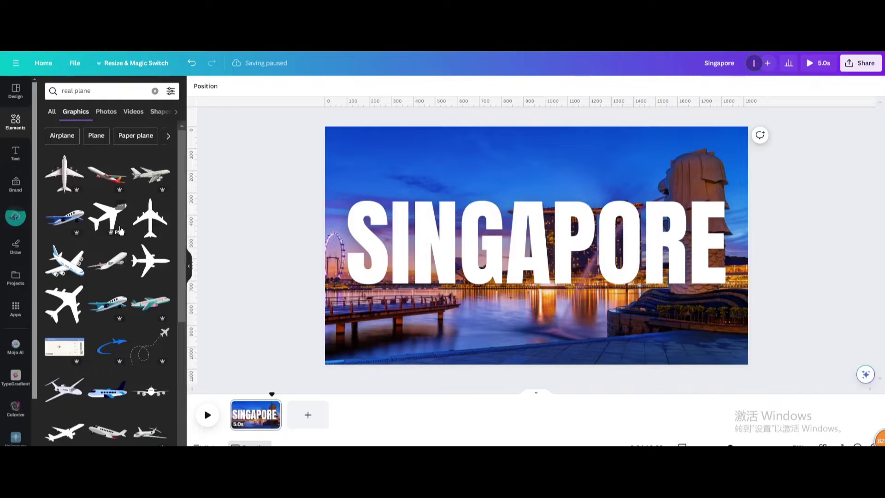
click(64, 174)
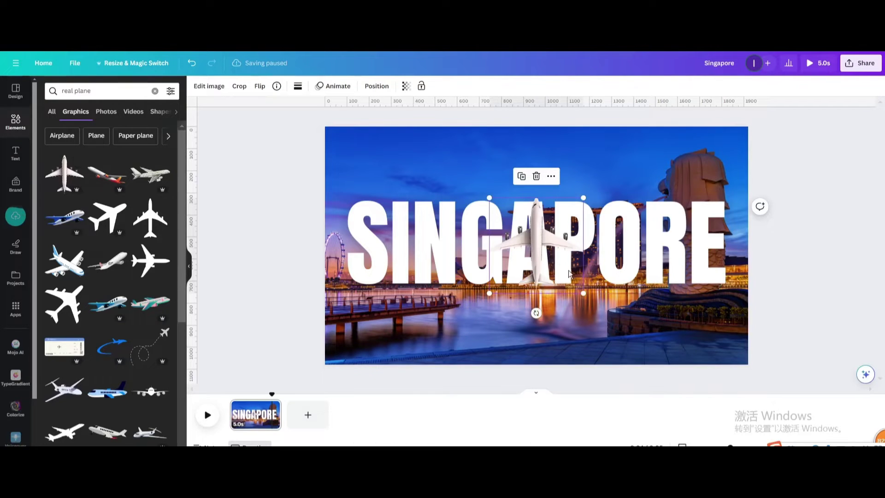
drag(536, 312, 453, 246)
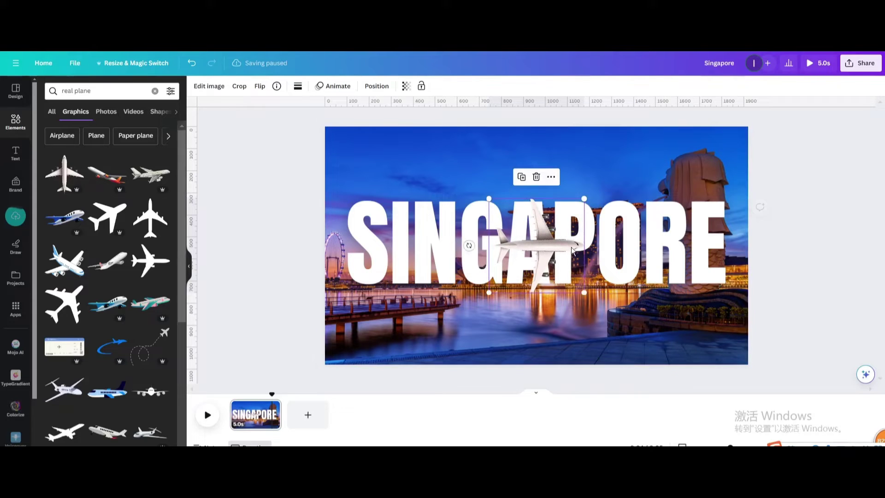
drag(586, 199, 674, 145)
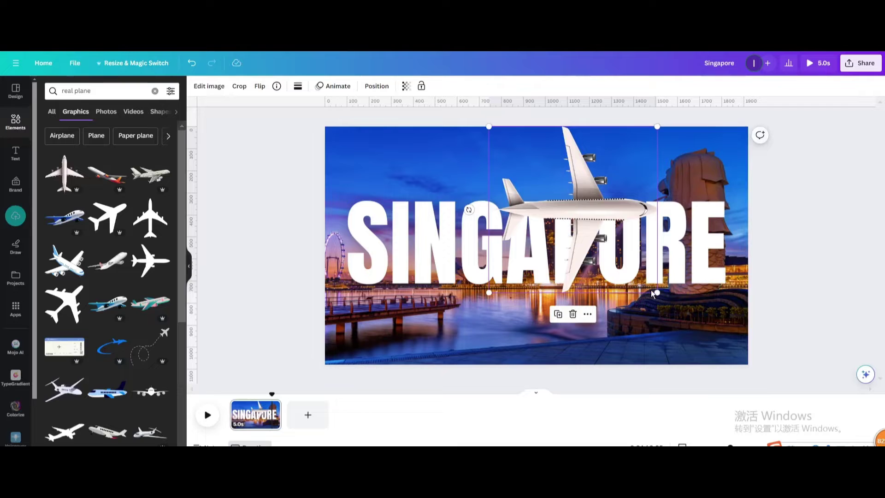
drag(657, 293, 730, 364)
drag(645, 253, 492, 254)
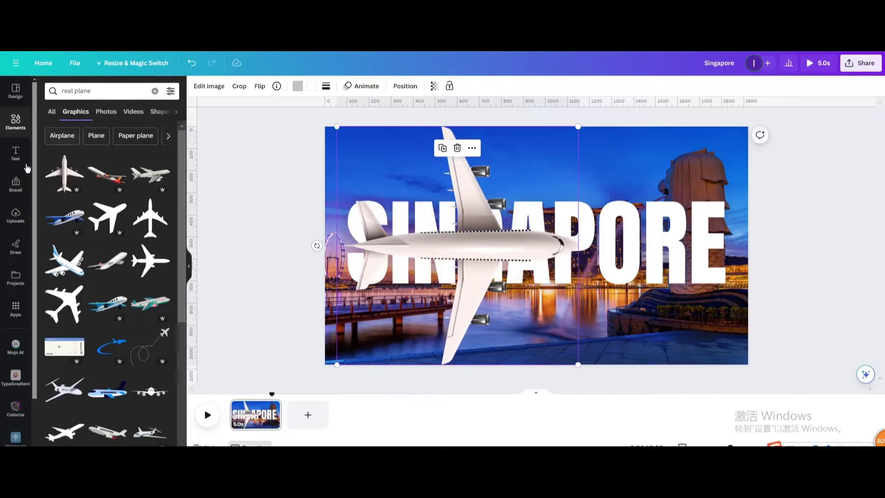
Add a square, stretch it to full height across the page's right side, and fill it turquoise.
click(17, 122)
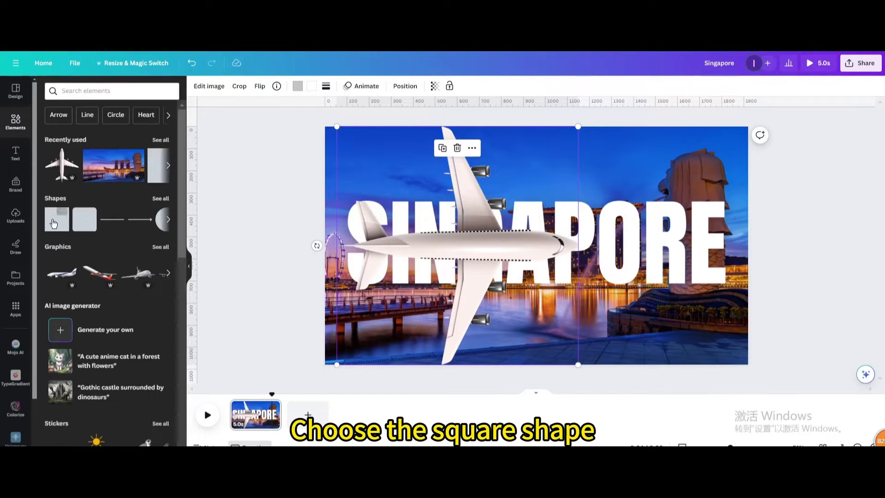
click(54, 223)
drag(518, 231, 493, 127)
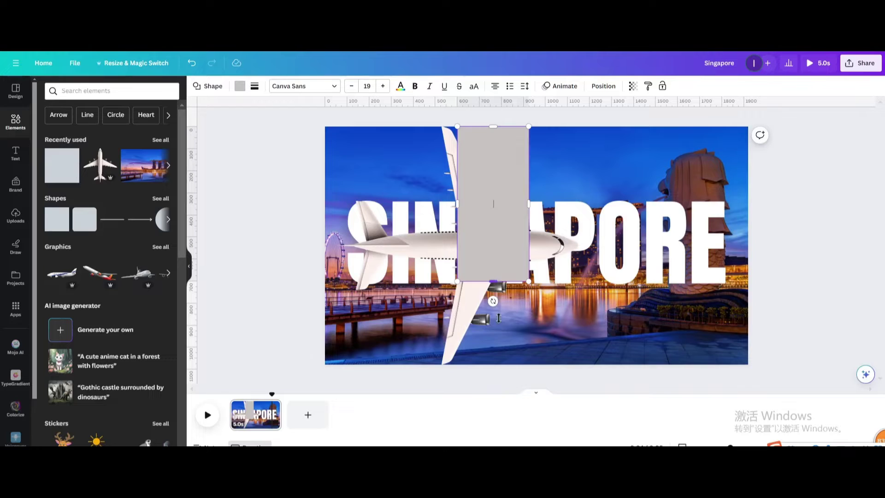
drag(499, 318, 493, 364)
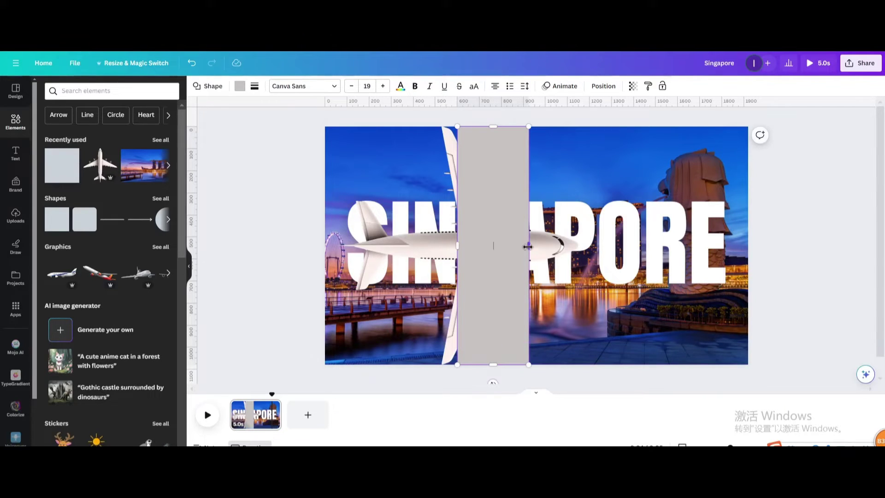
drag(528, 245, 750, 246)
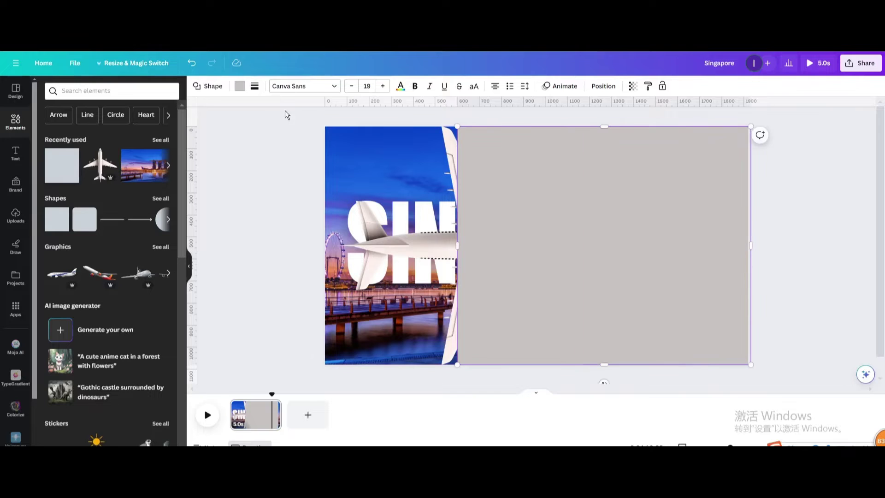
click(239, 87)
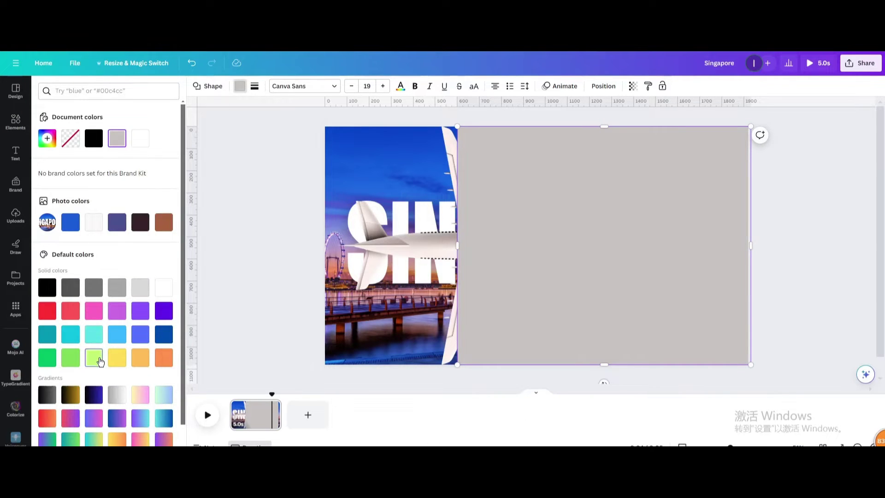
click(100, 360)
click(96, 336)
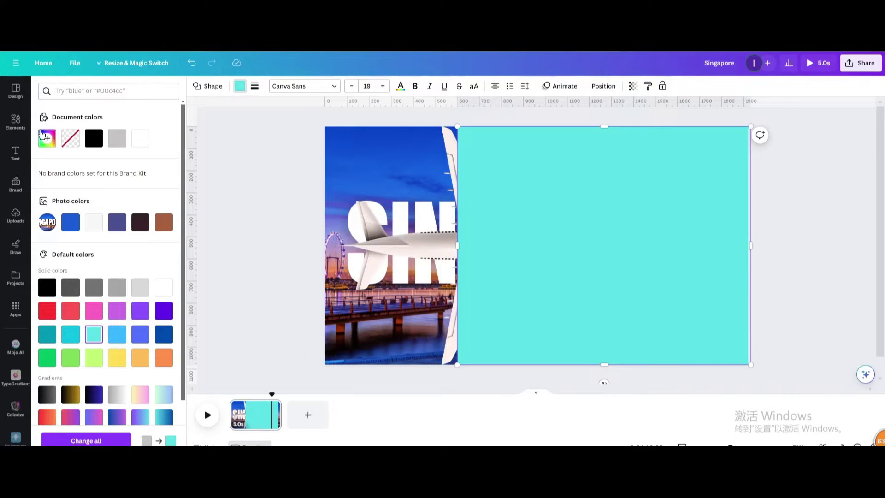
click(15, 123)
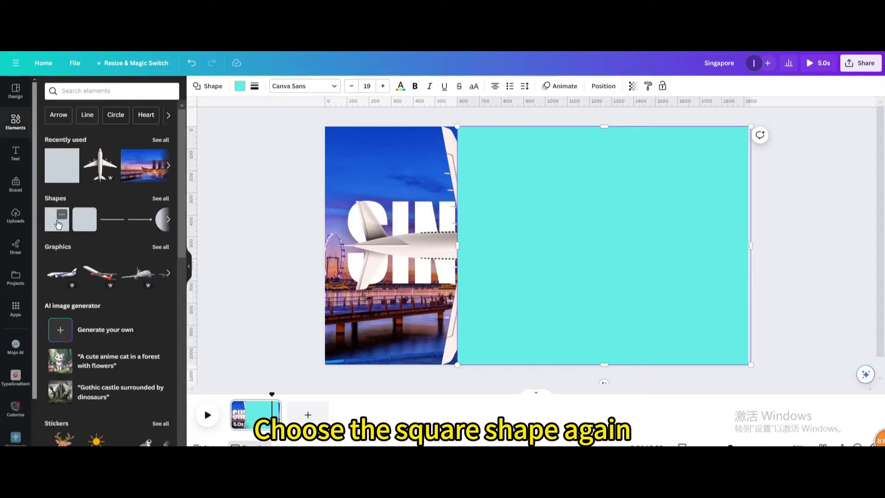
Add a narrow tall rectangle over the plane's upper wing, tilt it slightly, and fill it the same cyan.
click(57, 220)
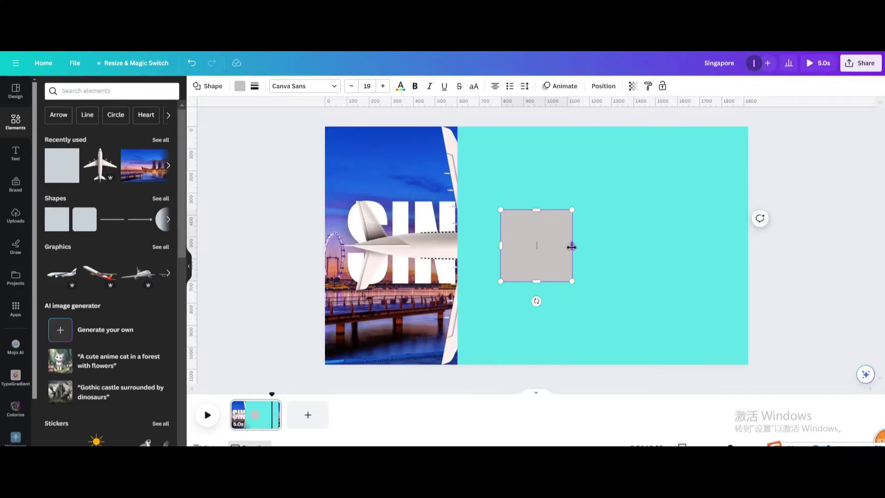
drag(571, 247, 537, 247)
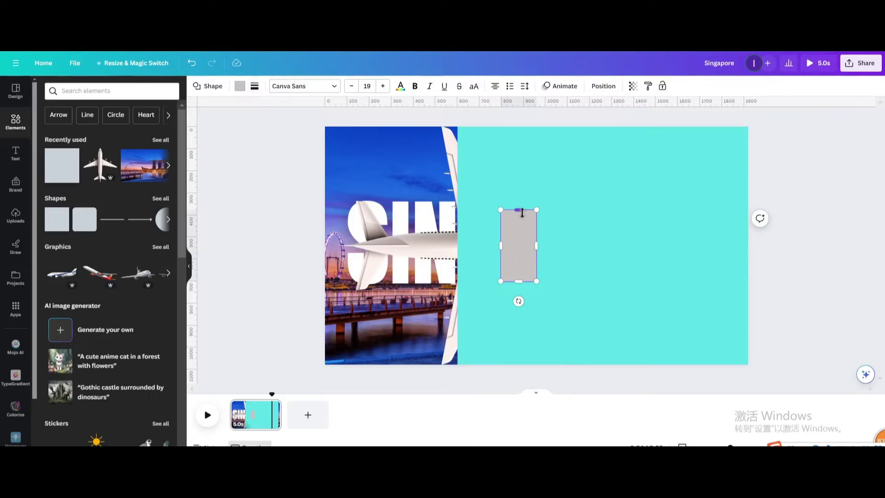
drag(518, 210, 507, 195)
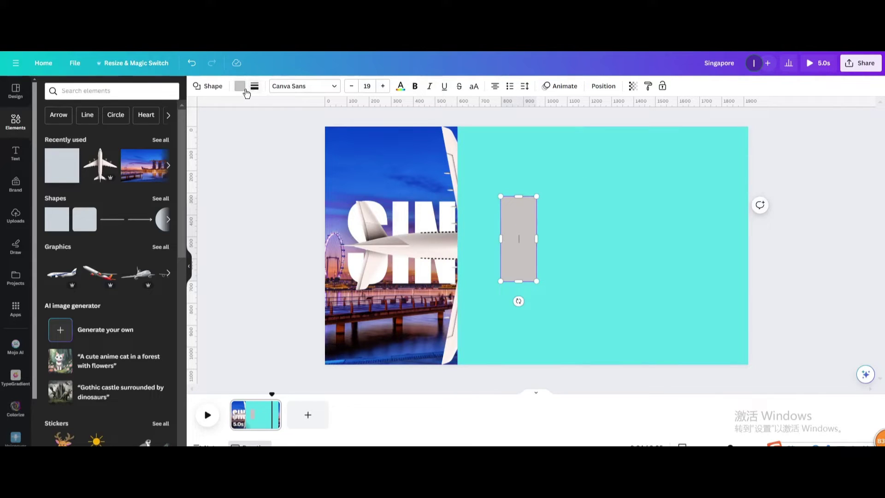
drag(519, 257, 464, 181)
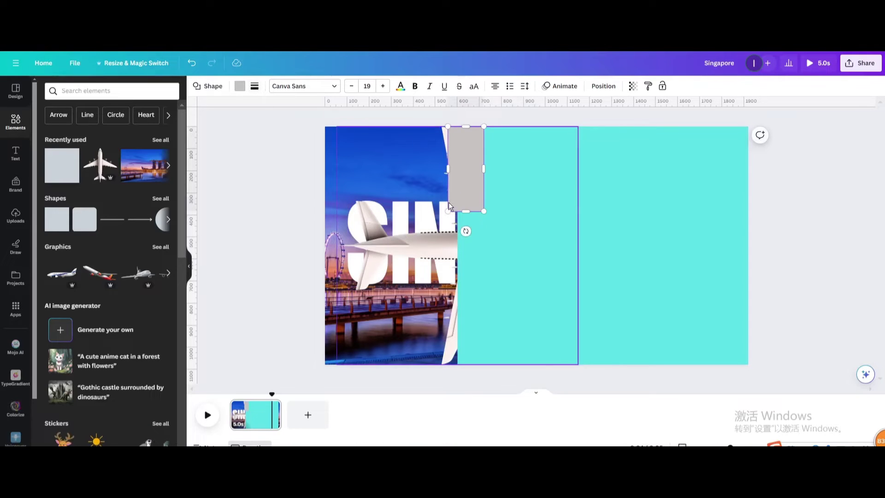
drag(466, 230, 476, 229)
drag(481, 183, 475, 183)
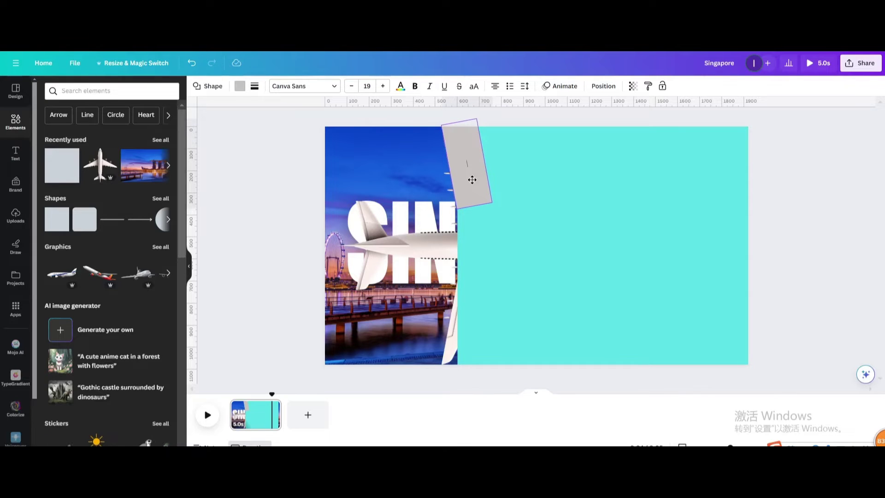
click(474, 184)
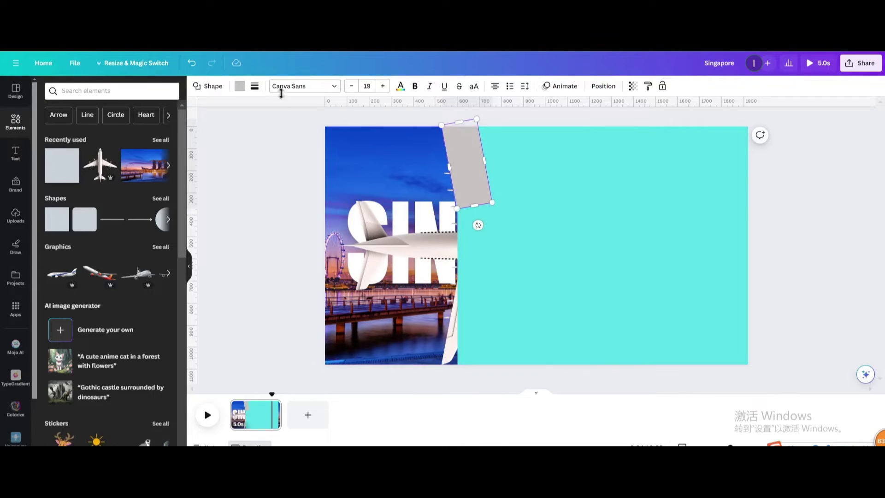
click(240, 86)
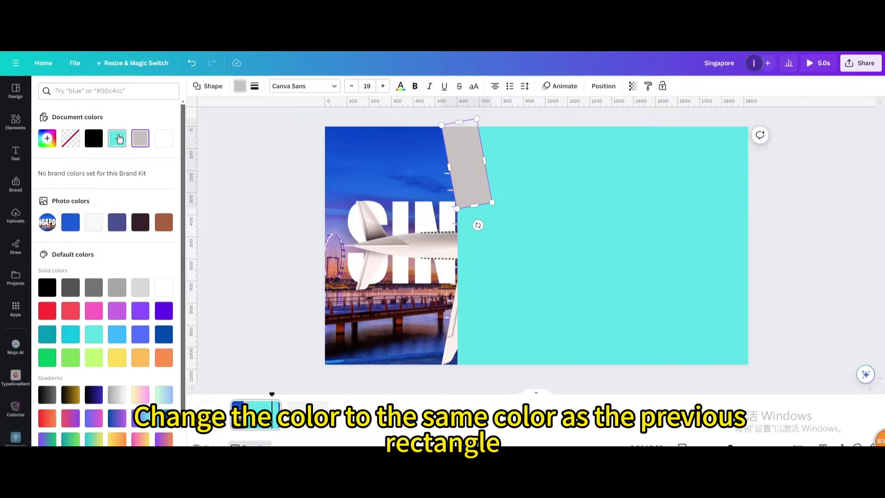
click(118, 138)
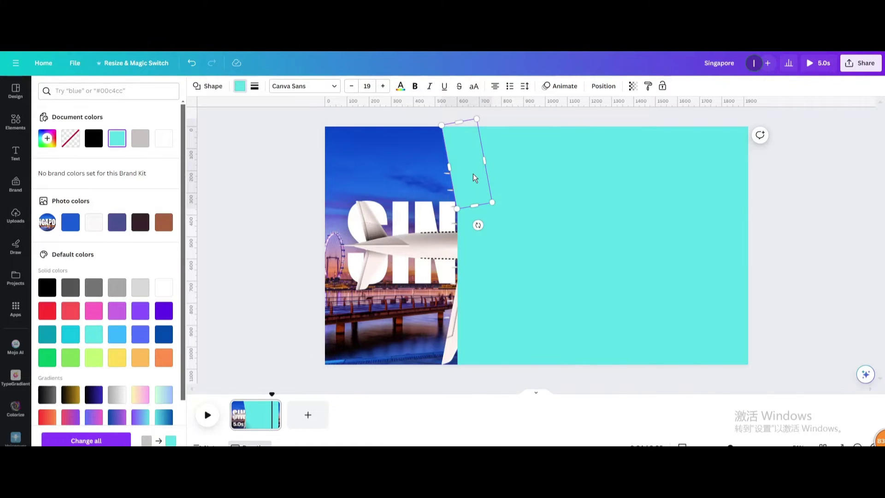
key(ctrl+minus)
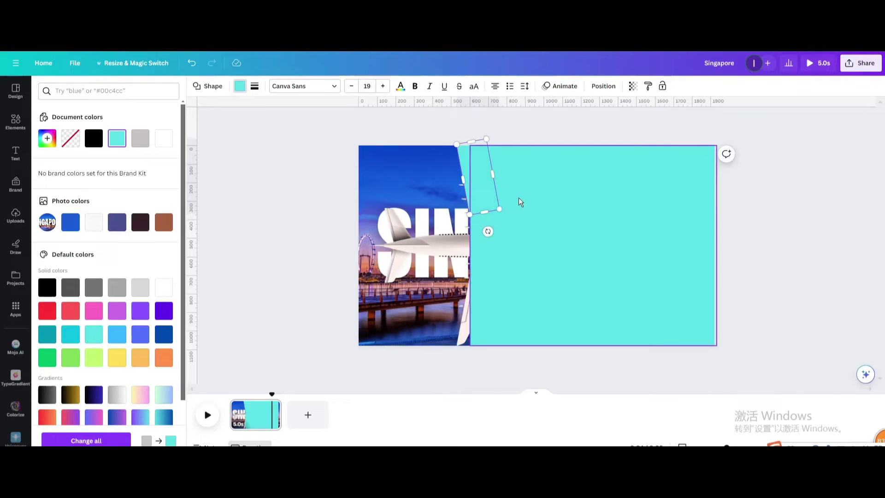
Duplicate the tilted cyan strip and place the copy over the plane's lower wing at an 11° tilt.
click(519, 201)
click(478, 184)
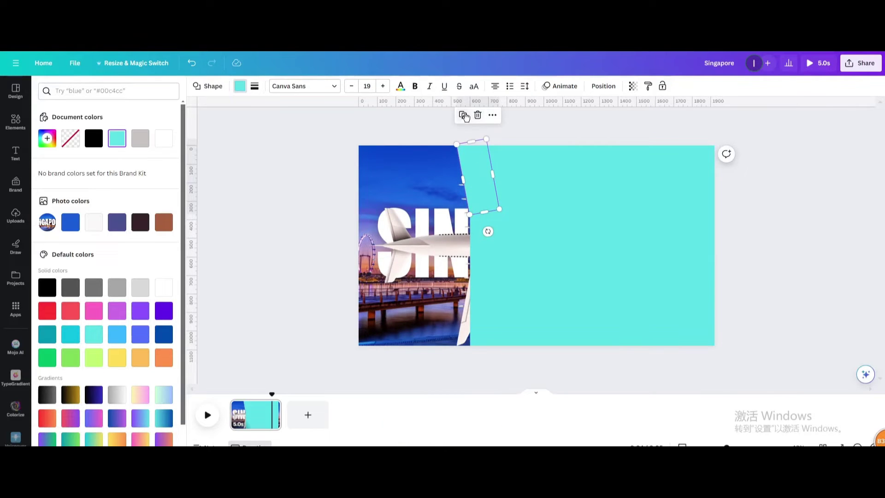
click(462, 115)
drag(482, 183, 474, 330)
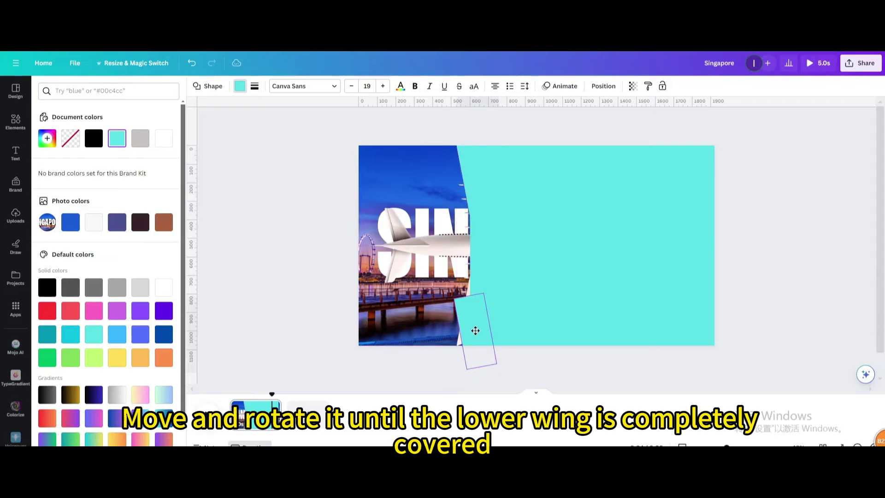
drag(480, 368, 510, 337)
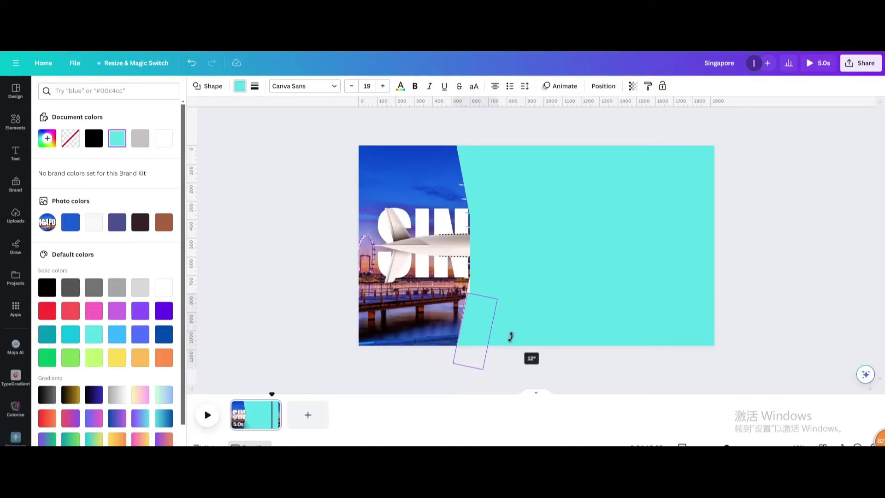
drag(511, 336, 477, 305)
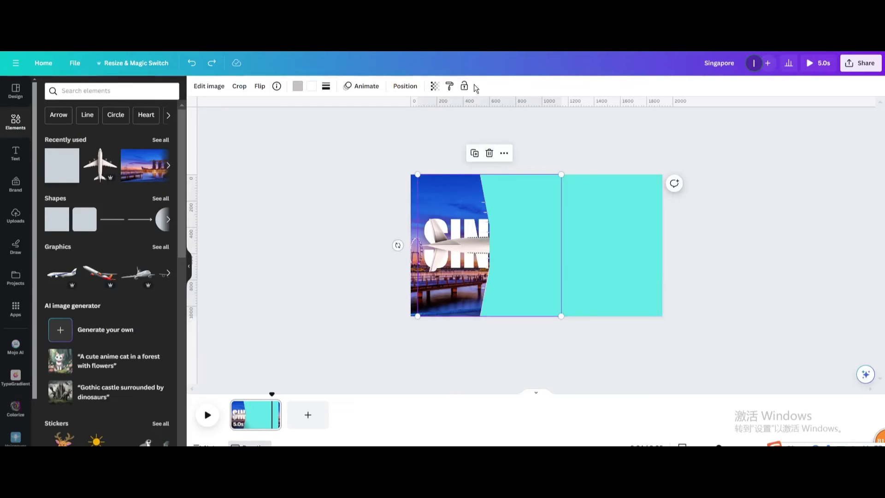
Move the airplane layer above the cyan shapes, group them, and shift the group left.
click(405, 86)
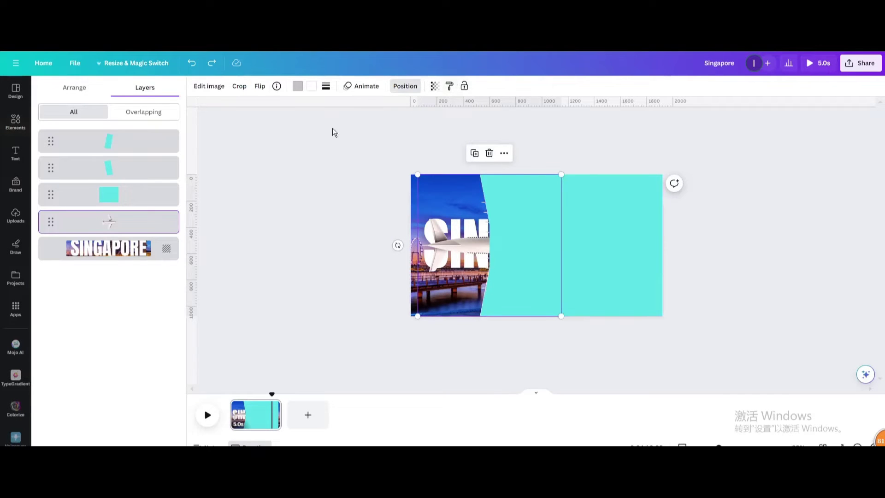
drag(136, 224, 131, 138)
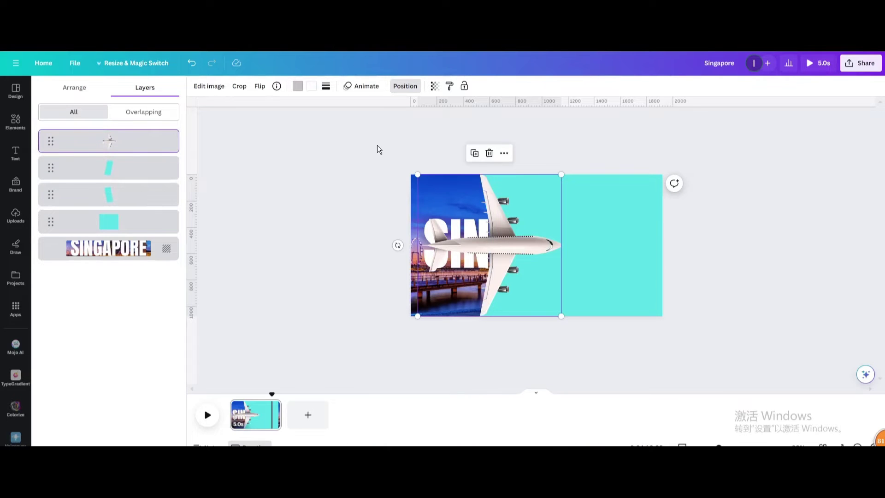
drag(377, 145, 601, 325)
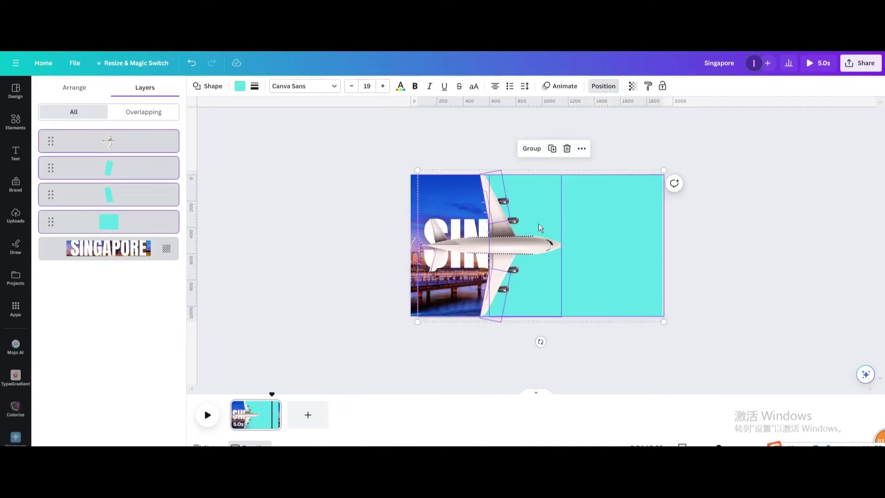
click(514, 149)
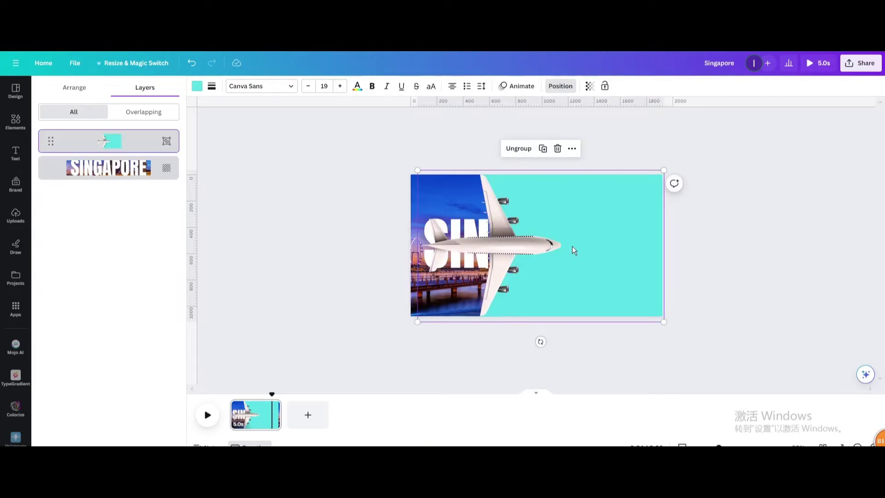
drag(571, 246, 508, 246)
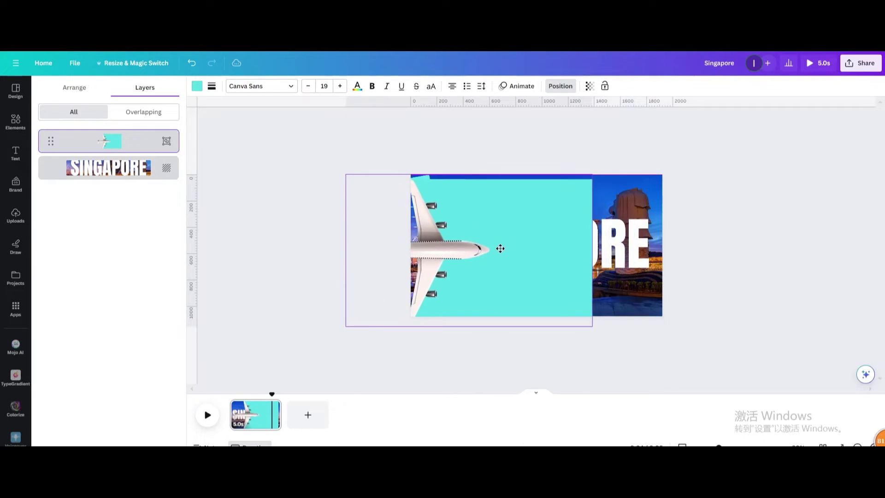
drag(500, 248, 497, 247)
Ungroup, widen the cyan rectangle to the right, regroup everything, and slide it left so cyan fills the page.
click(449, 148)
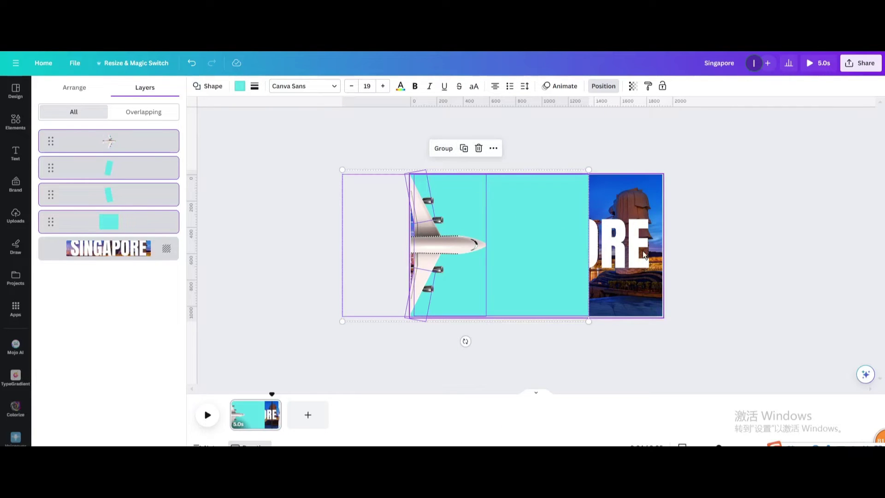
click(568, 236)
drag(588, 245, 750, 246)
drag(310, 158, 527, 323)
click(520, 147)
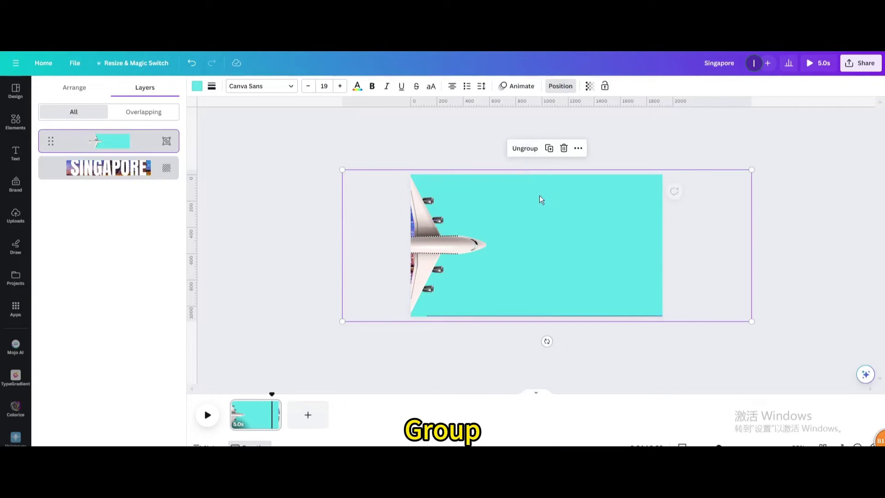
drag(560, 217, 491, 220)
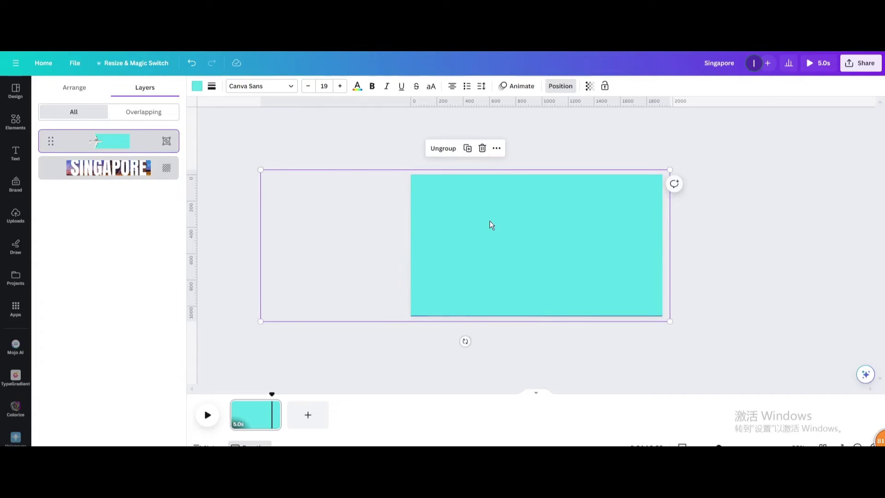
Duplicate the page and return to the first page.
click(272, 406)
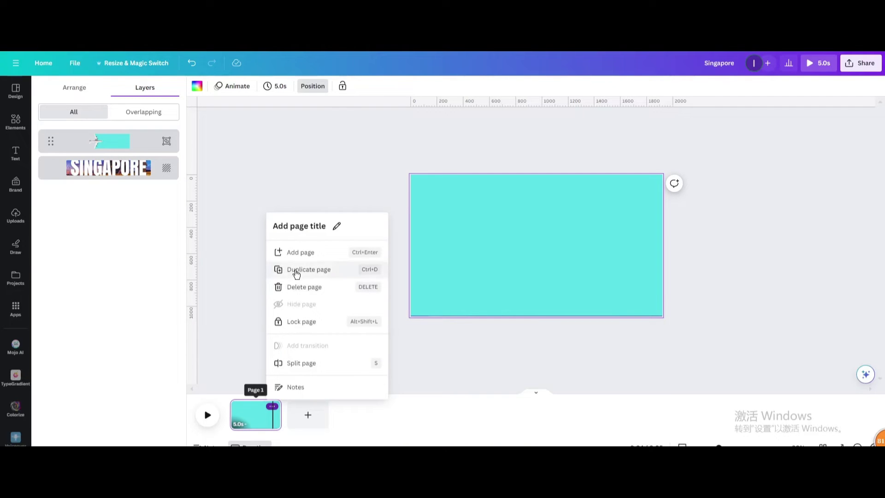
click(296, 272)
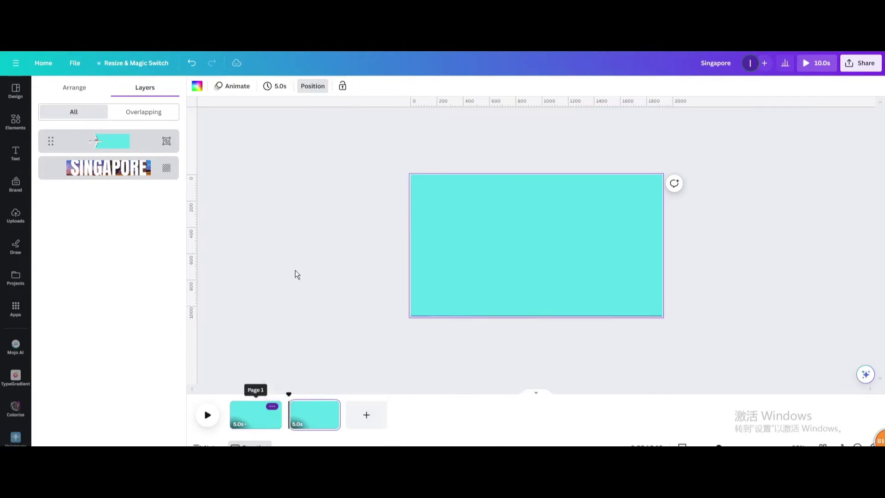
click(259, 410)
Add a heading reading 'travel', make it uppercase, and set the font to Feeling Passionate.
click(18, 156)
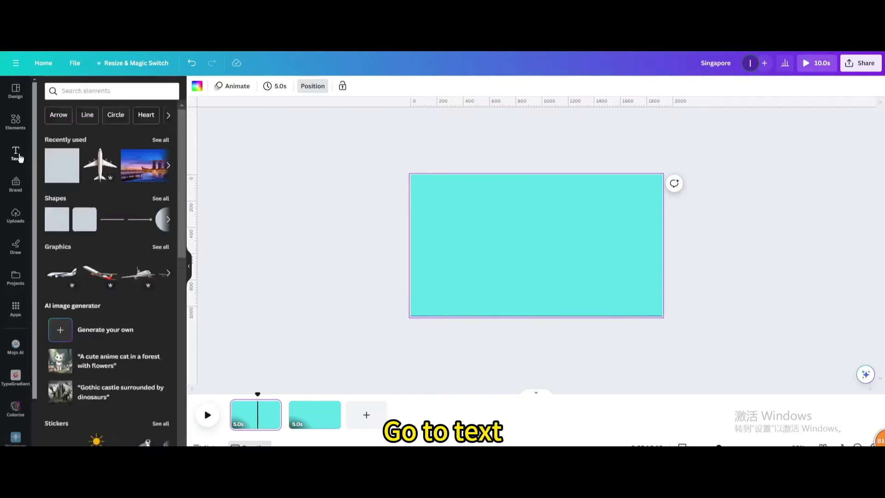
click(79, 175)
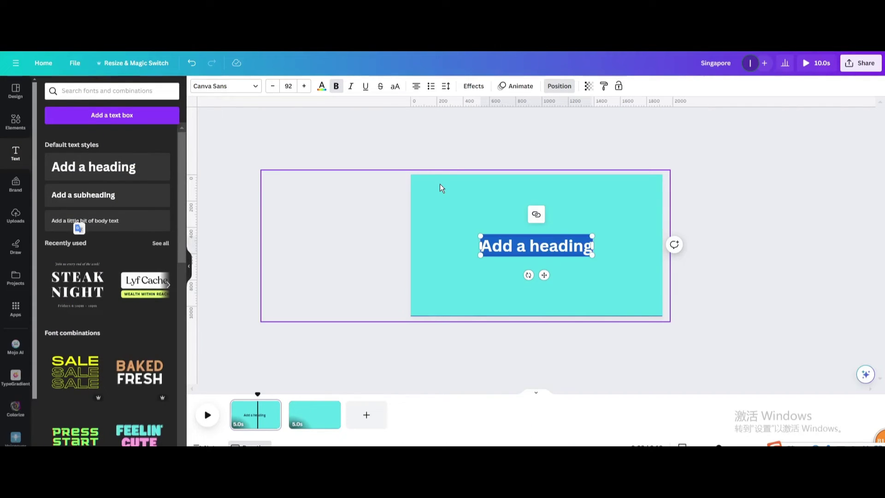
text(trav)
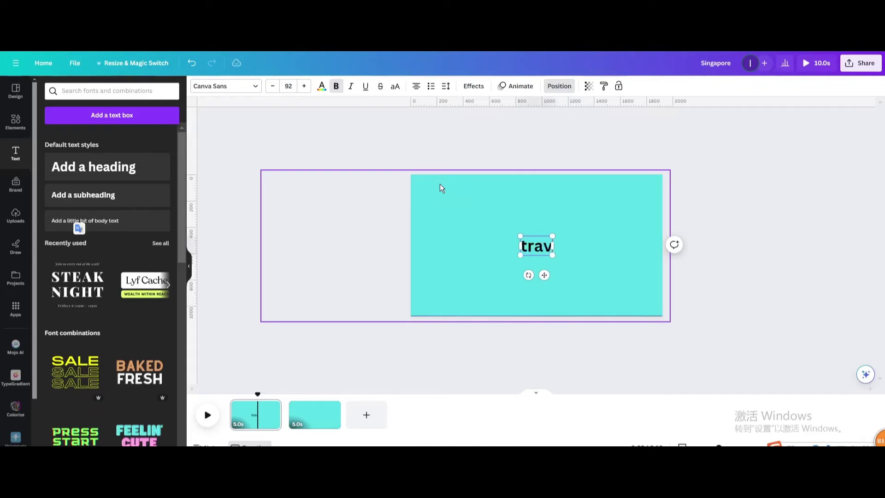
text(el)
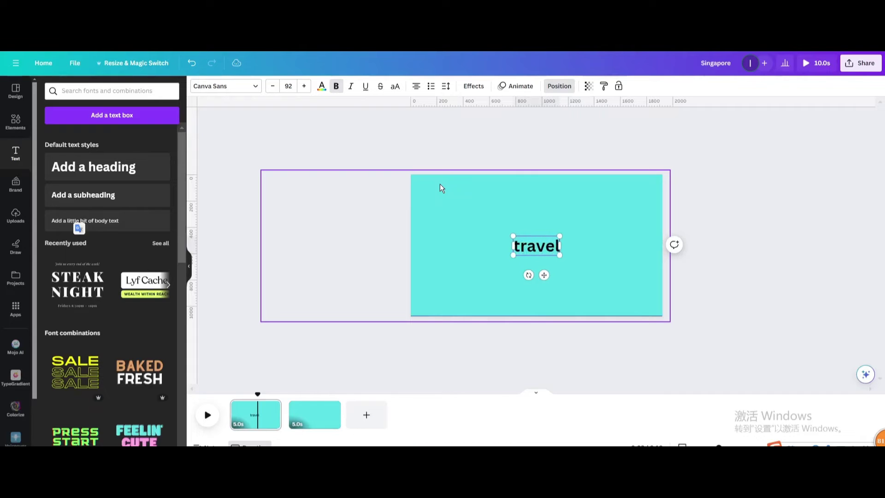
click(391, 91)
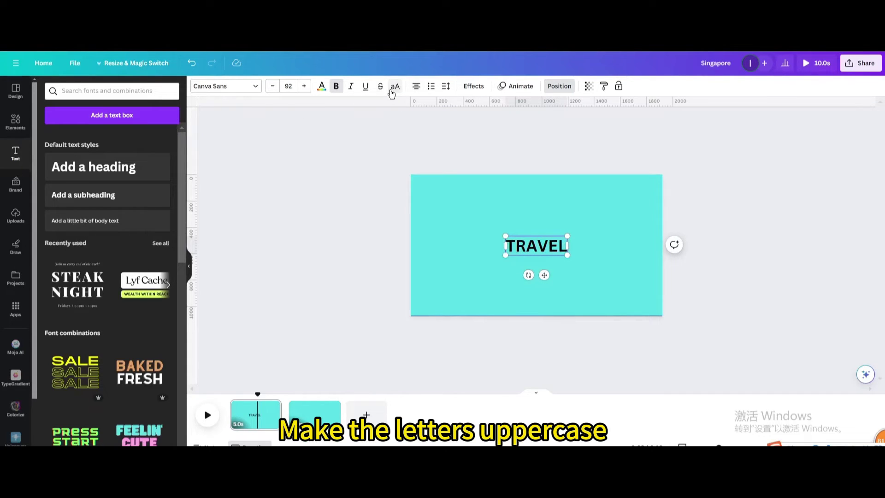
click(256, 88)
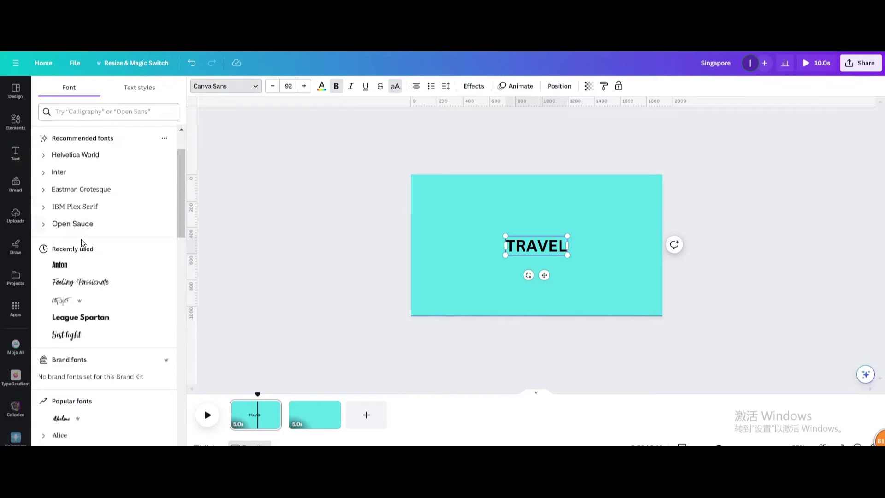
click(80, 277)
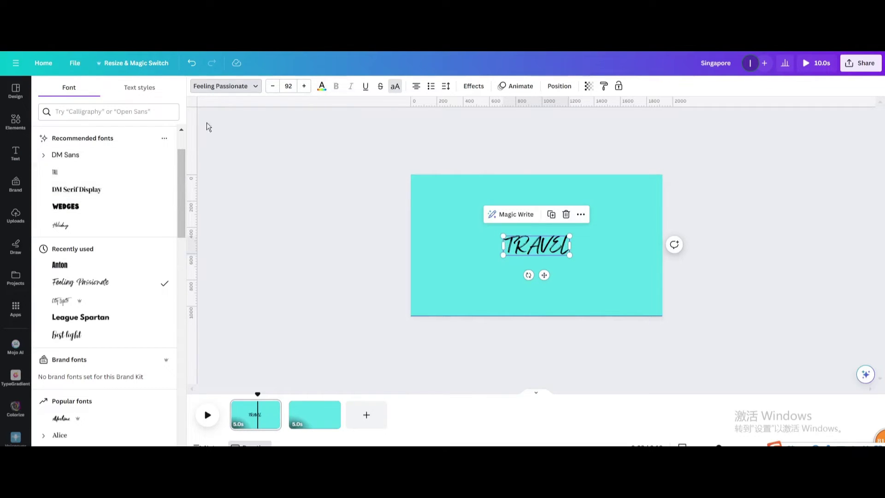
Colour TRAVEL white, enlarge it, and centre it vertically and horizontally on the page.
click(322, 87)
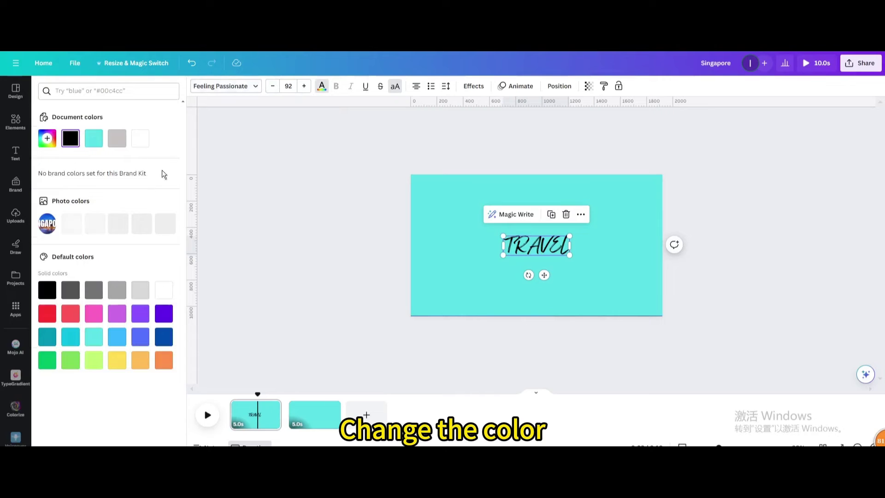
click(163, 287)
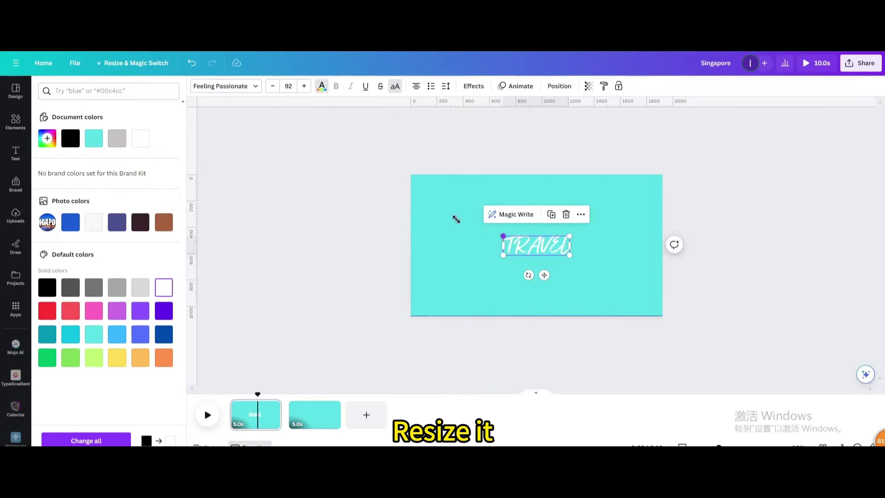
drag(455, 219, 401, 204)
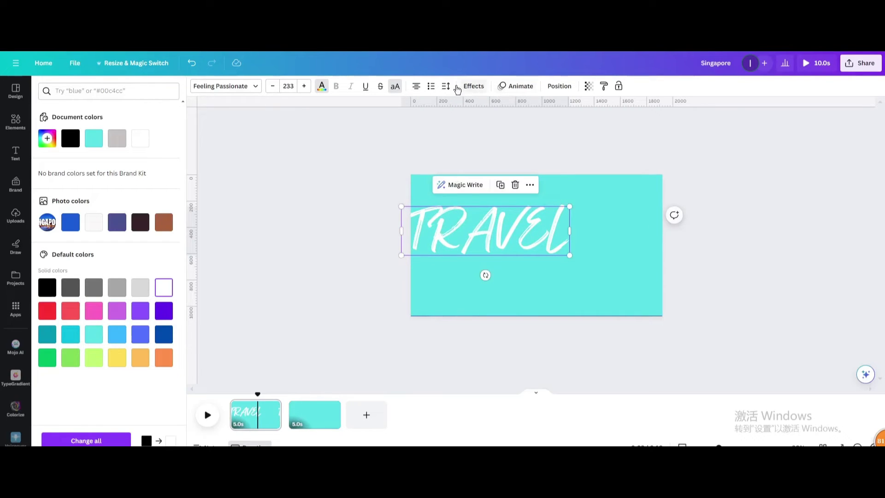
click(557, 86)
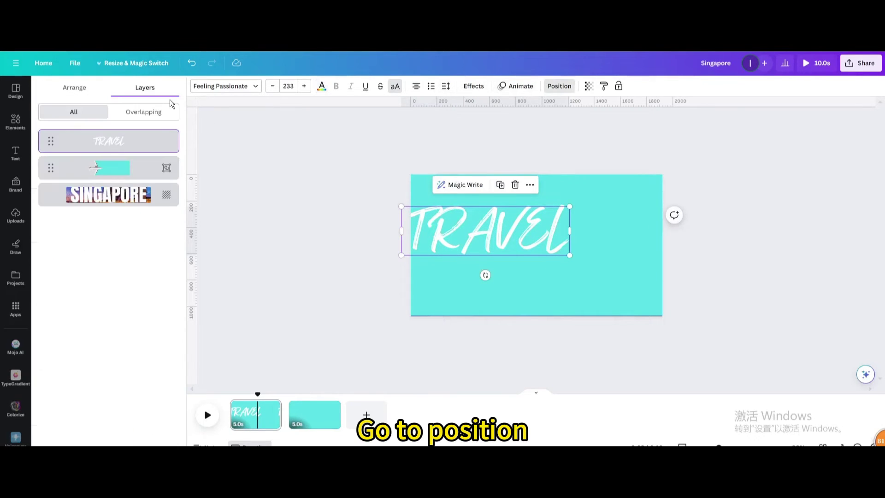
click(75, 90)
click(72, 184)
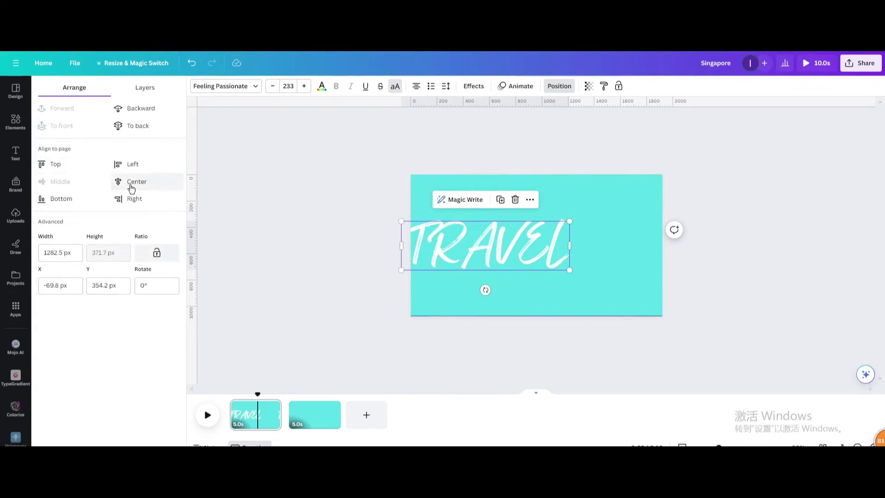
click(131, 184)
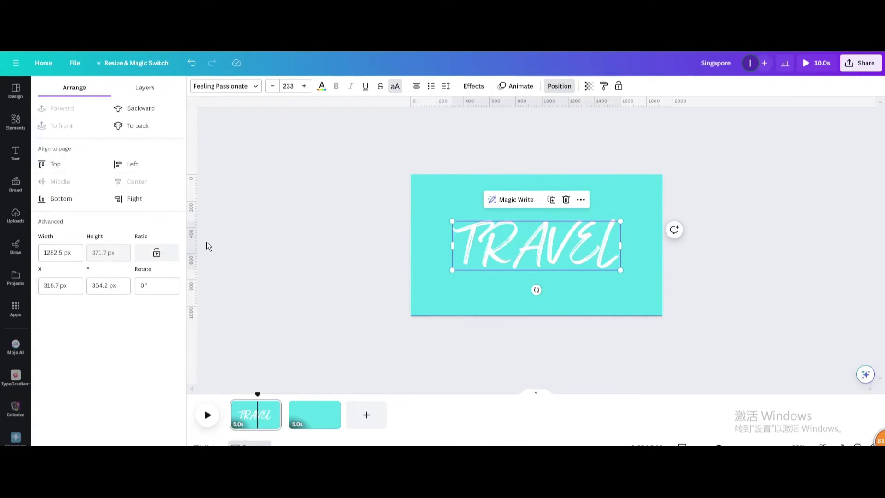
Apply the Baseline text animation to TRAVEL with upward movement.
click(518, 88)
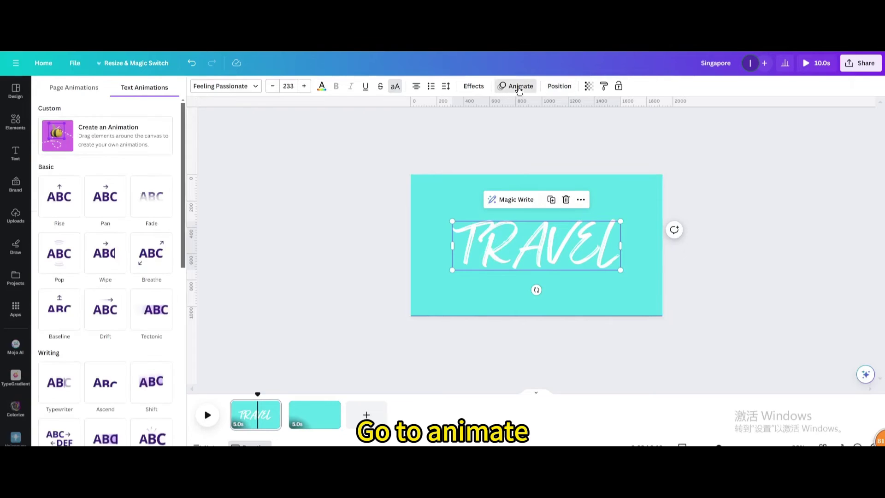
click(65, 306)
click(123, 397)
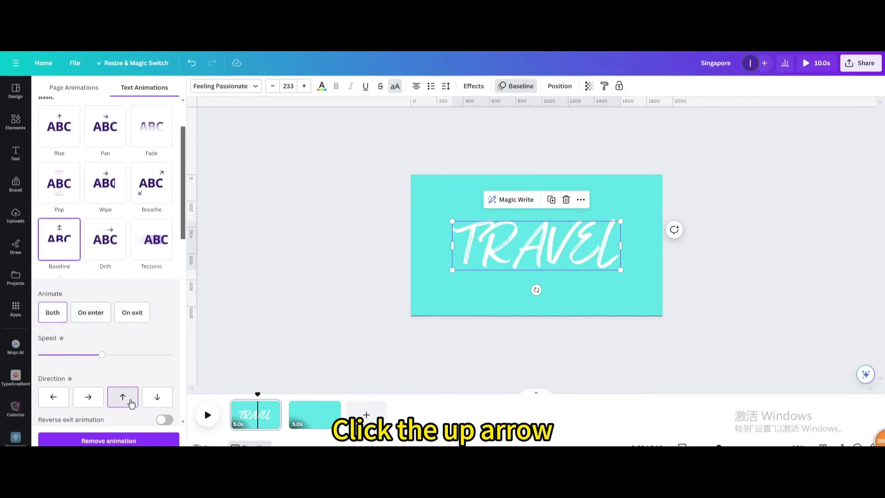
scroll(156, 343, down, 1)
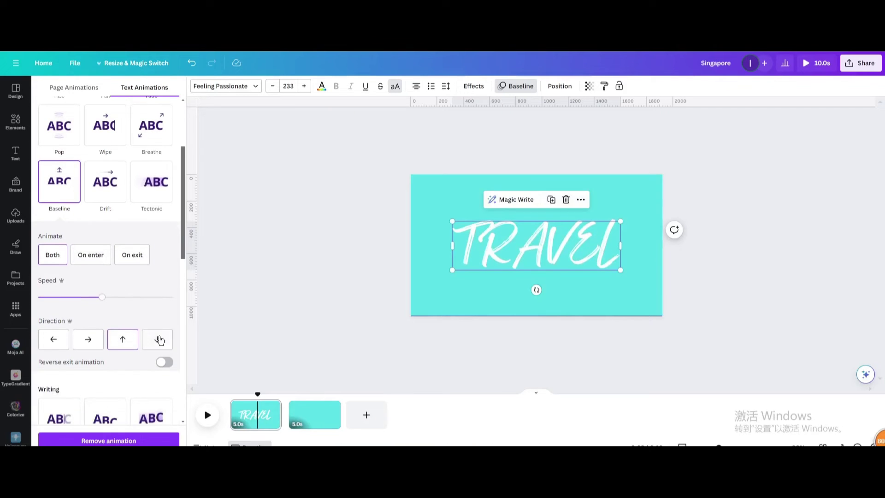
Shorten the TRAVEL heading's timing bar so it disappears partway through the page.
right_click(513, 225)
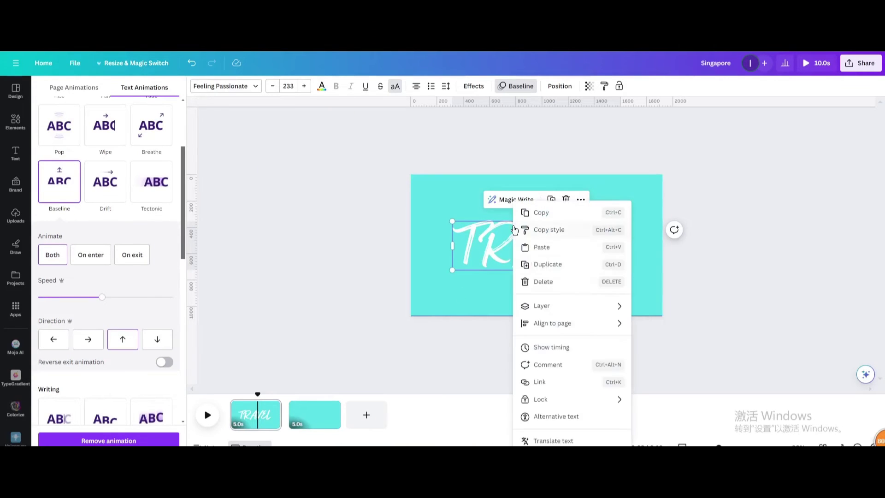
click(566, 352)
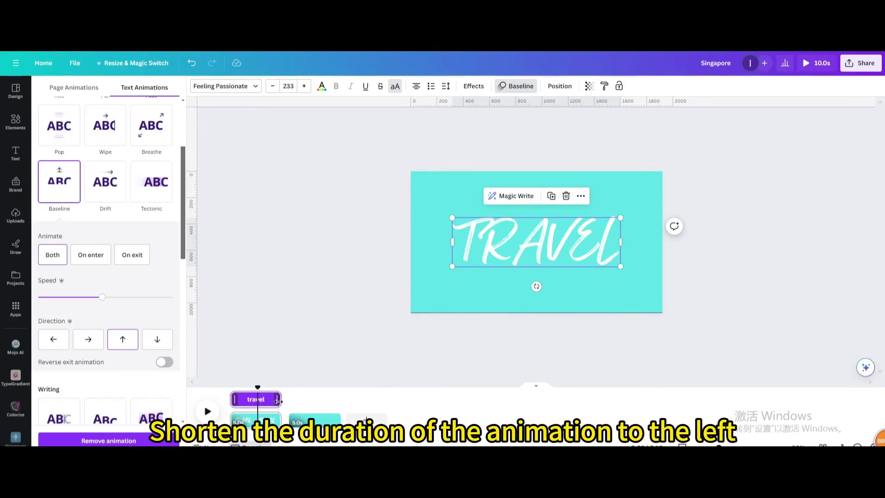
drag(262, 404, 255, 405)
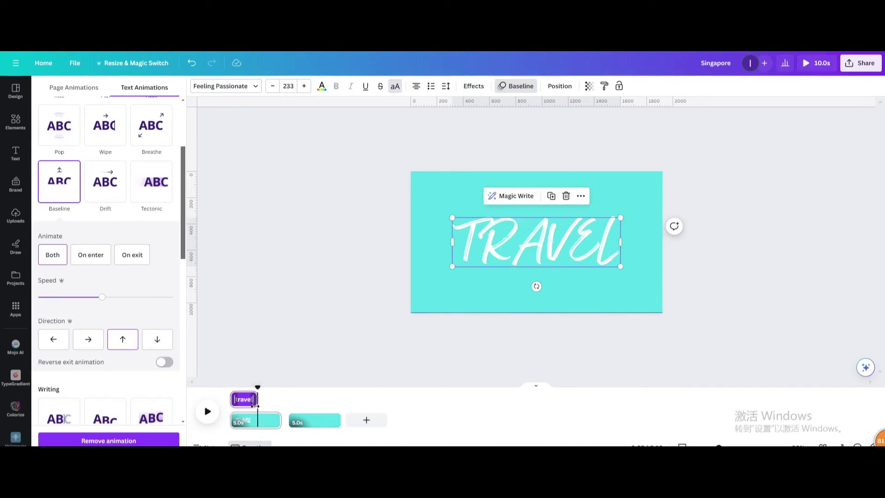
click(541, 222)
Duplicate the TRAVEL text, change the copy to 'TO', and centre it on the page.
click(551, 199)
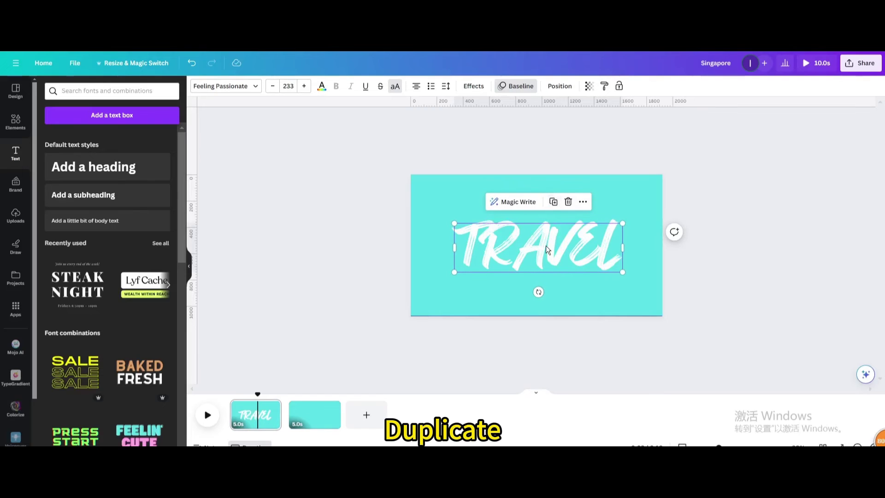
double_click(545, 245)
text(to)
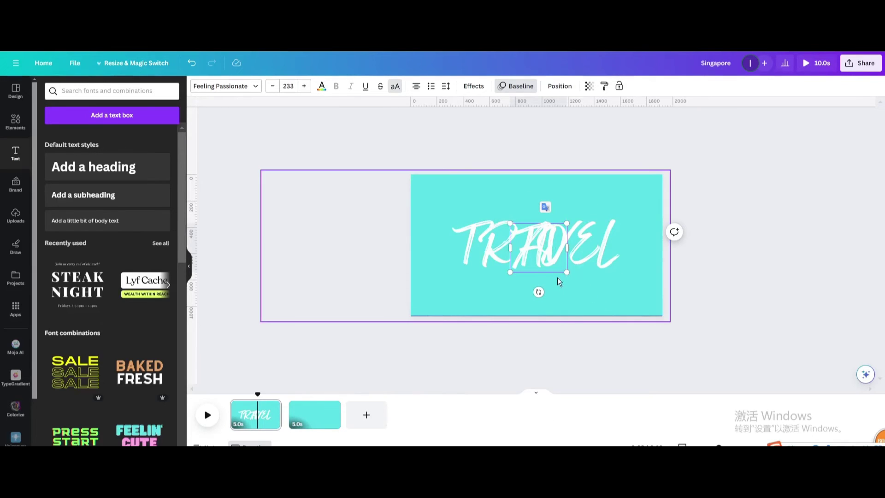
click(547, 265)
click(550, 262)
drag(550, 258, 547, 258)
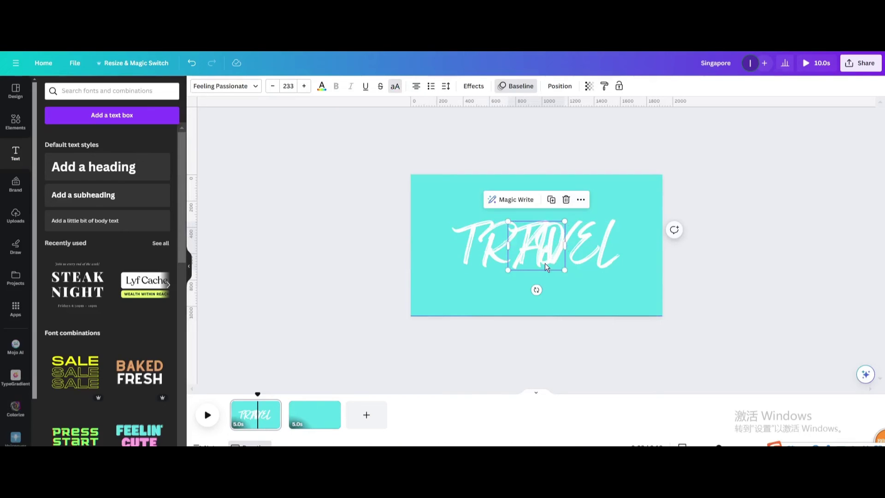
Time TO to appear right after TRAVEL ends, then preview the first page from the start.
right_click(543, 238)
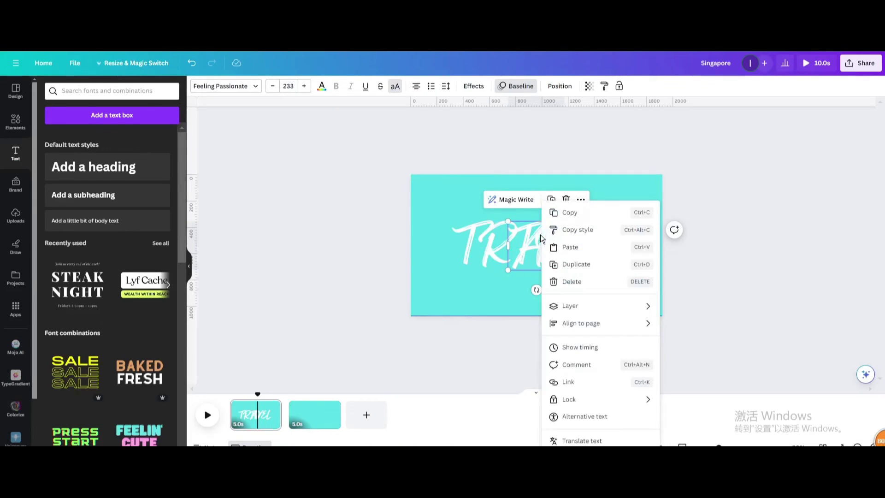
click(583, 347)
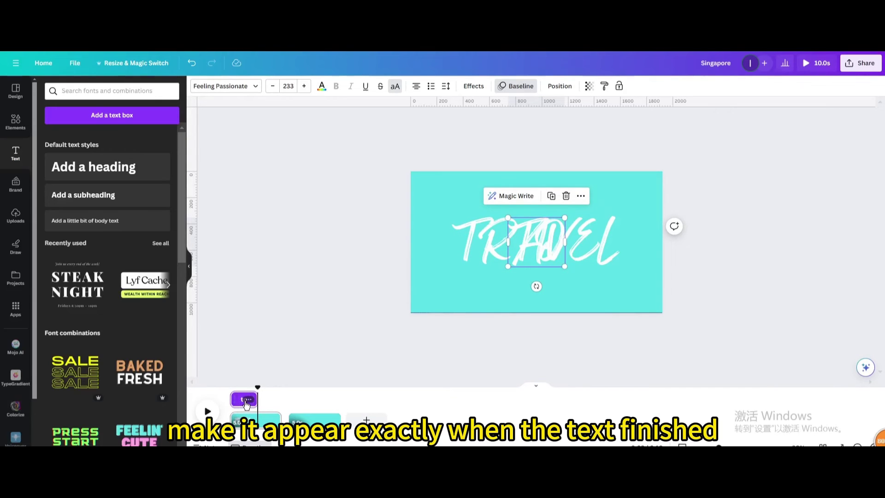
mouse_move(245, 404)
mouse_down()
mouse_move(281, 399)
mouse_move(261, 395)
mouse_up()
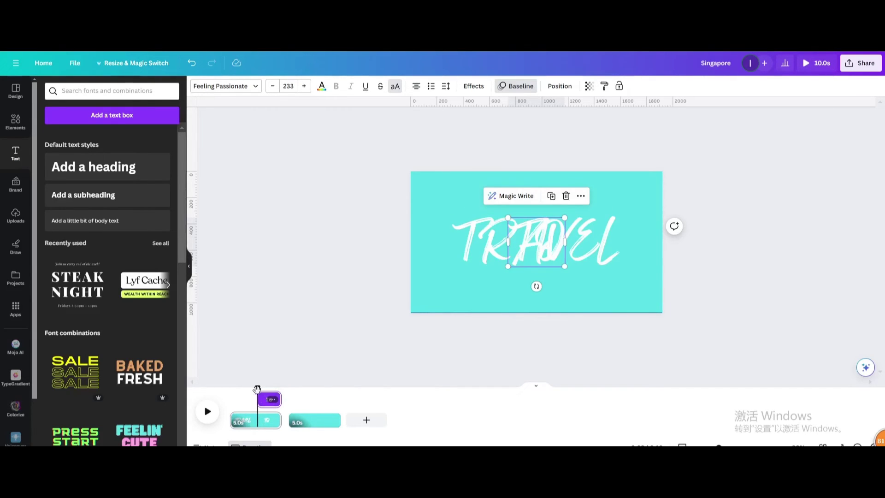
click(225, 397)
click(207, 411)
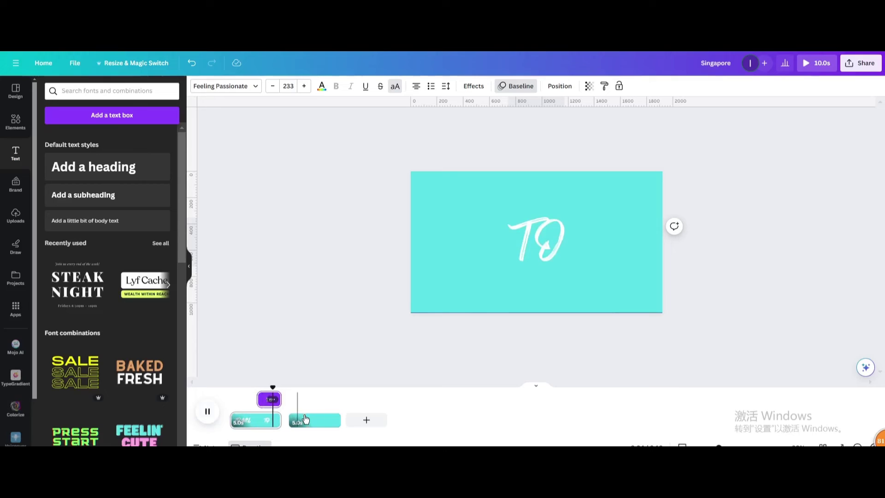
On page 2, drag the cyan panel and plane group right until the plane leaves the page.
click(322, 417)
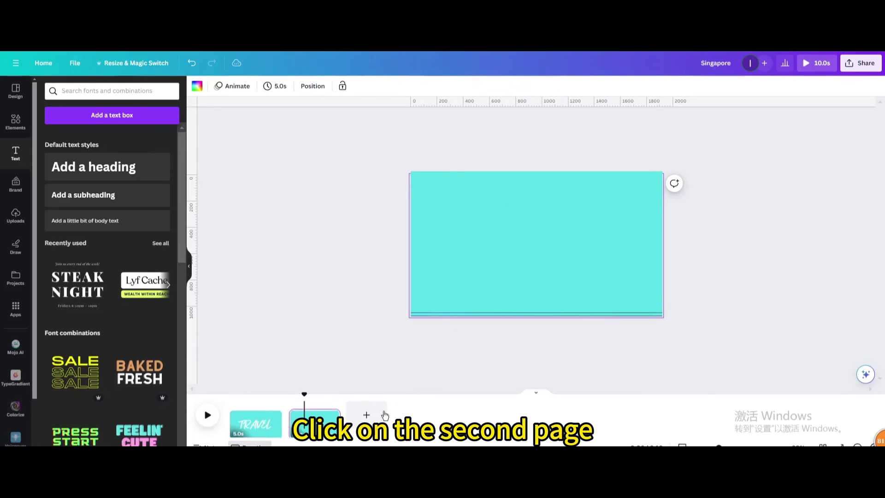
click(537, 231)
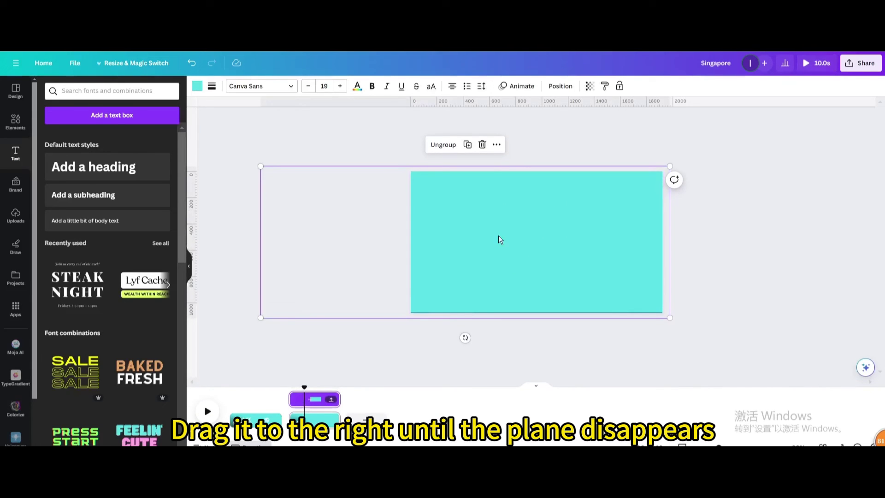
drag(470, 228, 640, 228)
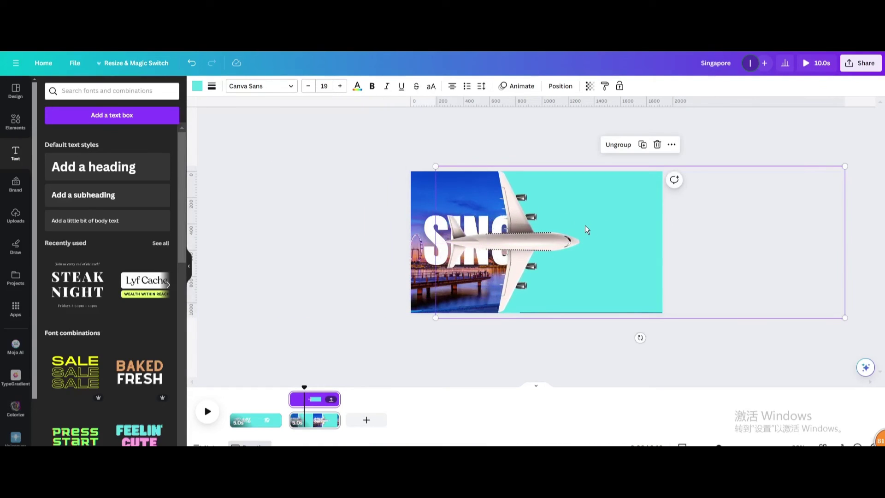
drag(585, 225, 756, 221)
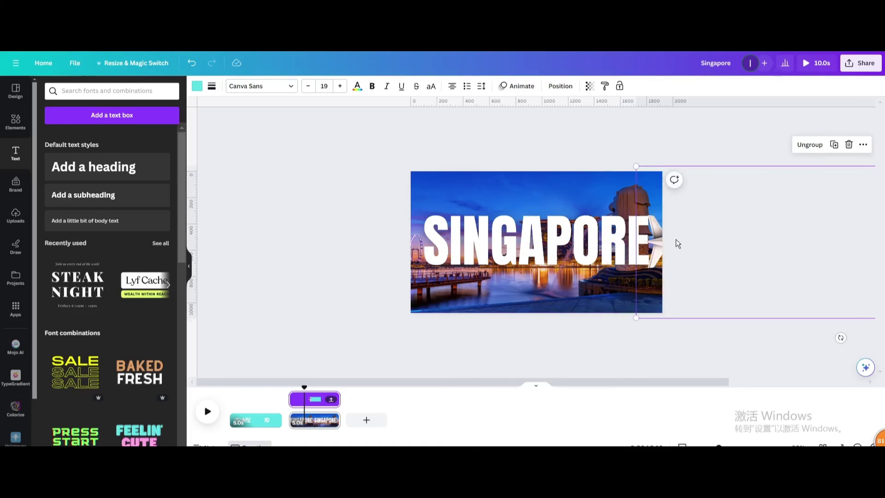
drag(675, 241, 698, 237)
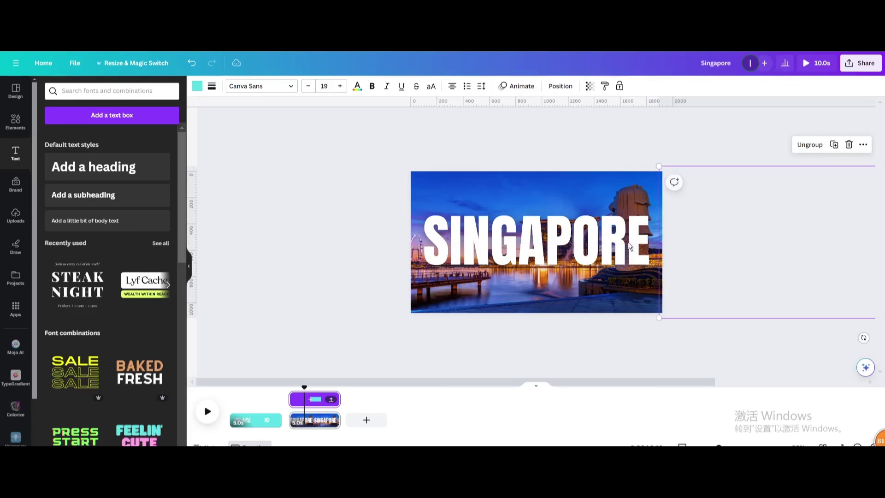
click(335, 220)
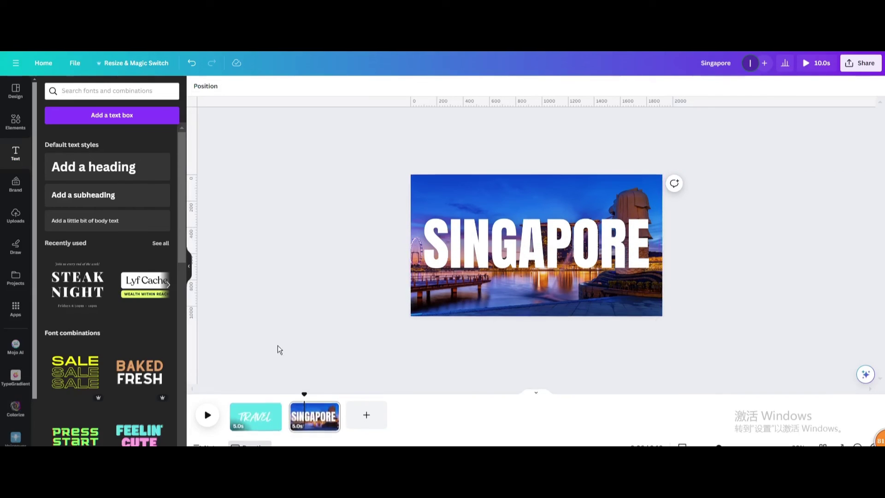
Add a Match & Move transition between the two pages with a 2.5-second duration.
click(287, 424)
click(287, 421)
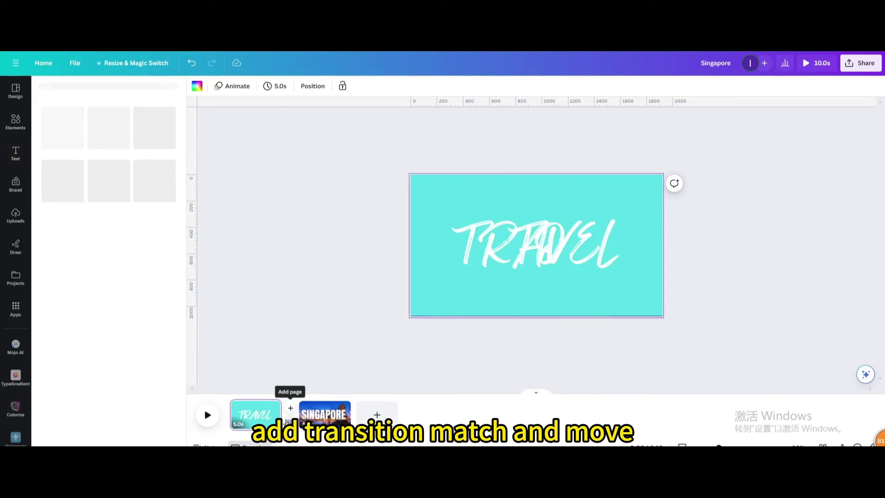
click(70, 243)
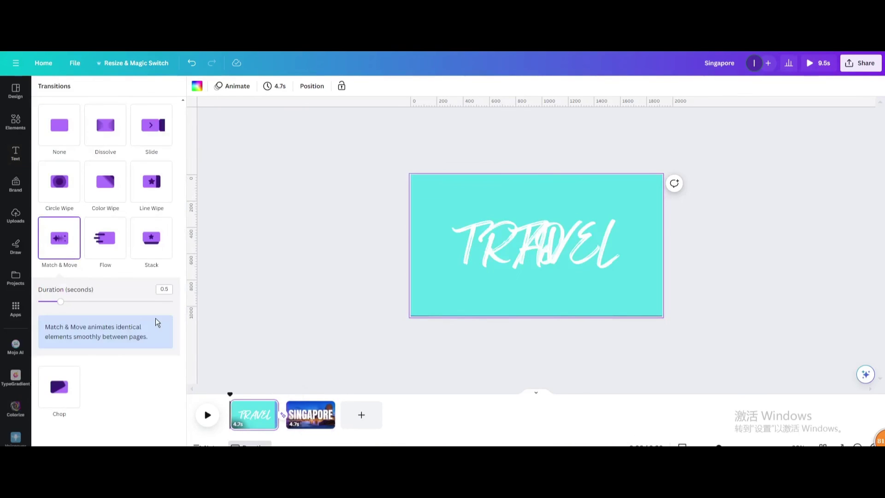
drag(60, 301, 182, 313)
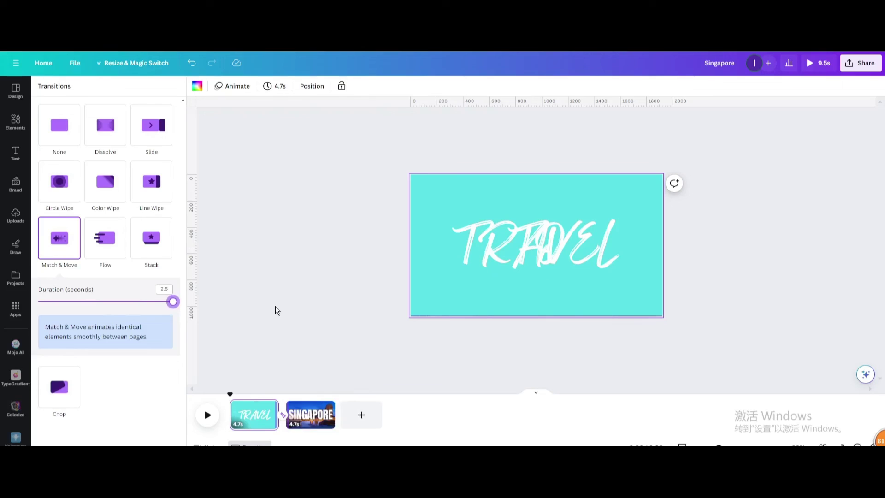
Preview the full video from the beginning with the new transition.
click(207, 414)
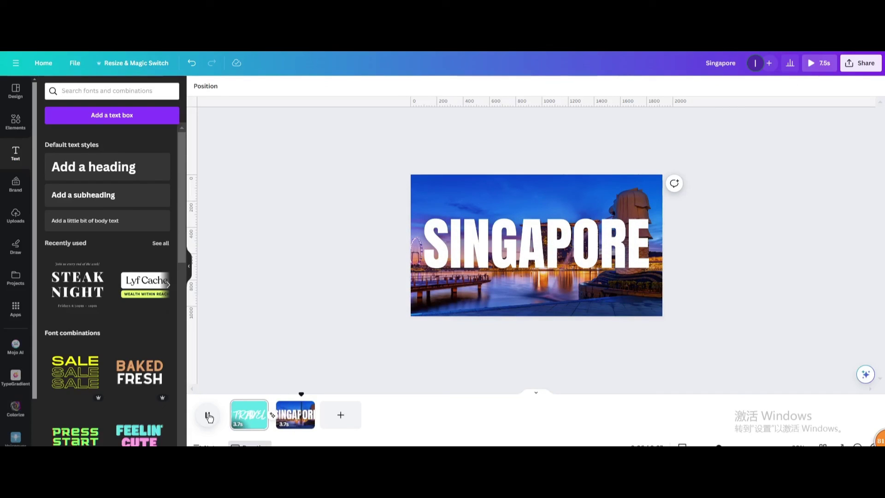
click(248, 423)
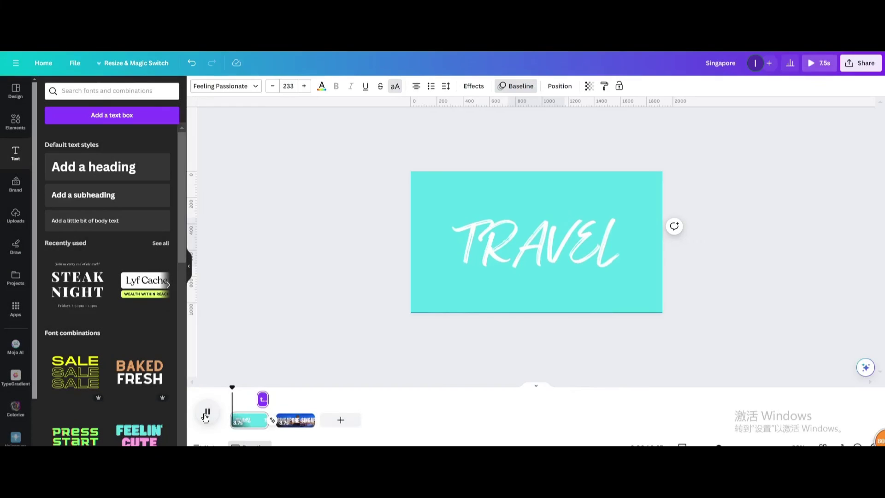
click(208, 415)
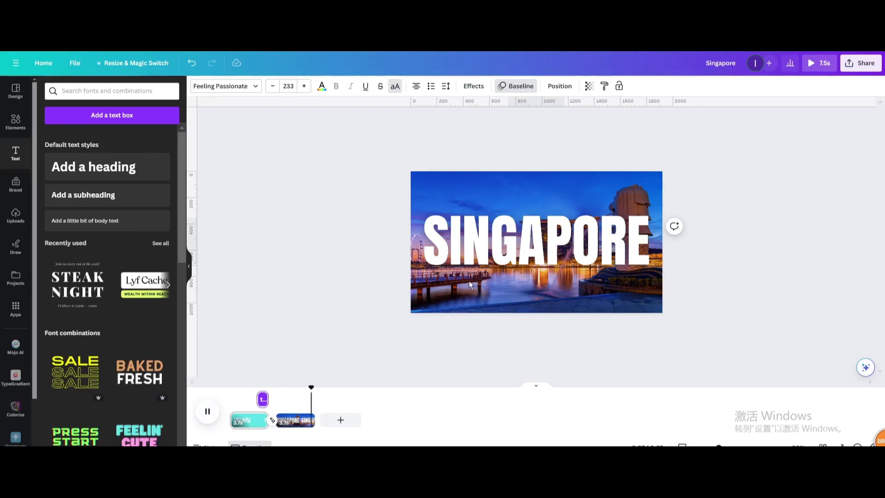
Download the design with the file type set to MP4 Video.
click(860, 68)
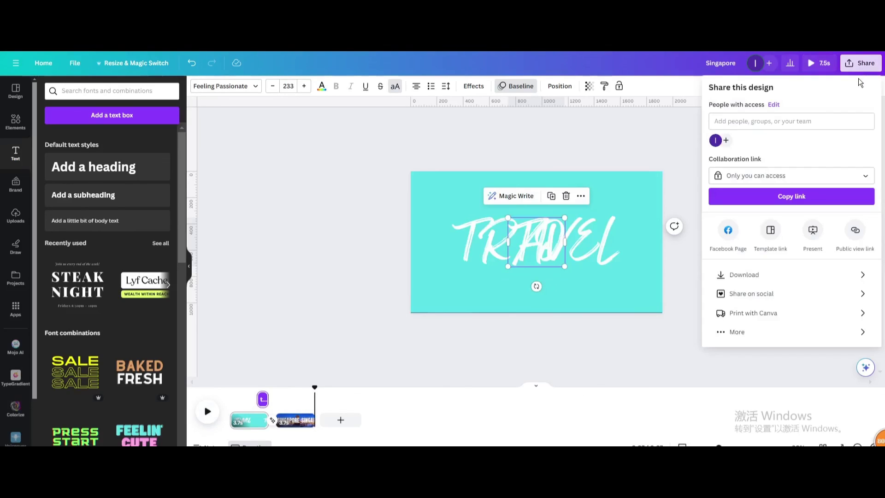
click(775, 277)
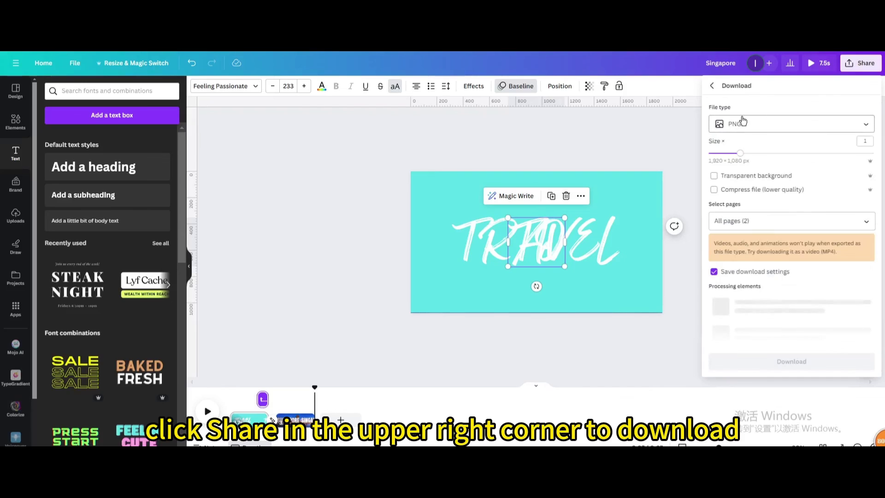
click(742, 123)
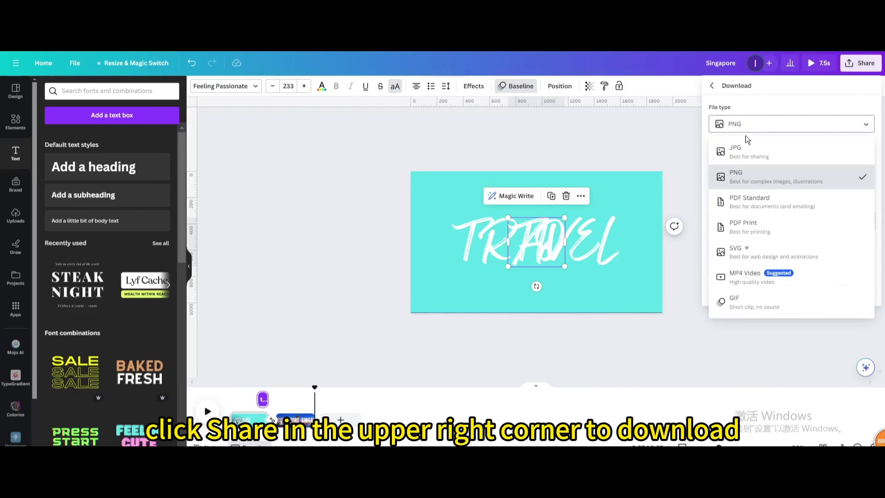
click(741, 285)
click(773, 259)
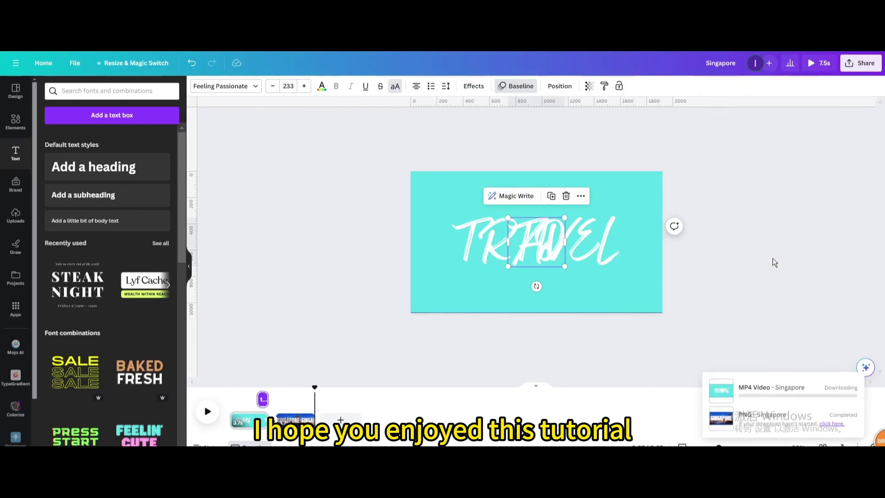